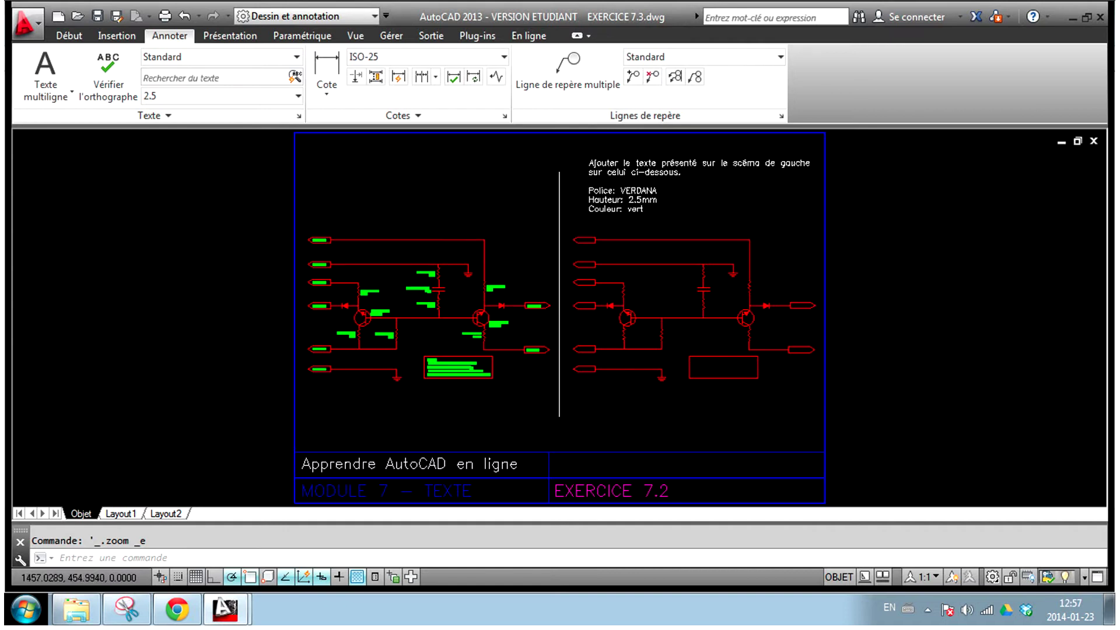
- Pan and zoom to compare the BORNE #1 terminal, showing both schematics side by side
scroll(400, 296, "up", 5)
scroll(432, 296, "down", 3)
scroll(461, 318, "up", 1)
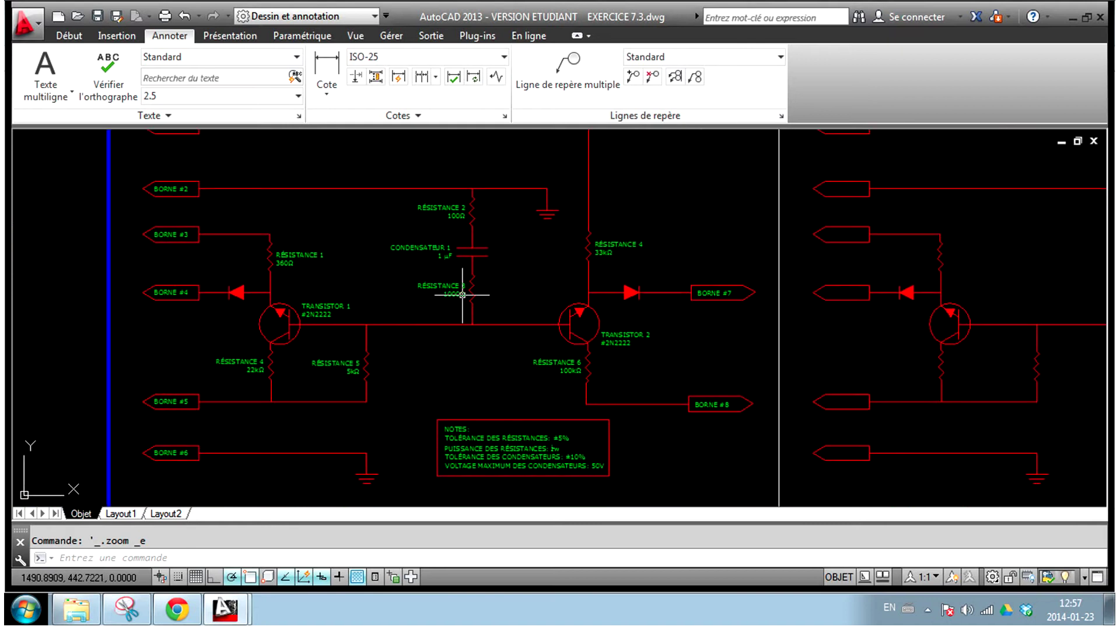
scroll(831, 299, "down", 4)
middle_click_drag(892, 302, 565, 302)
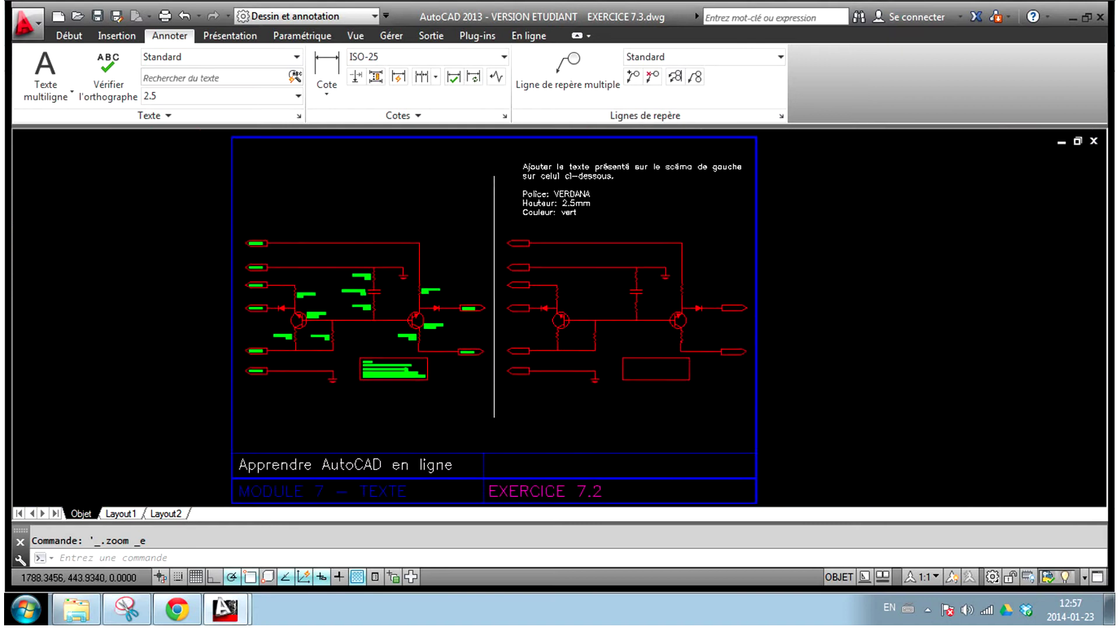
scroll(583, 303, "up", 2)
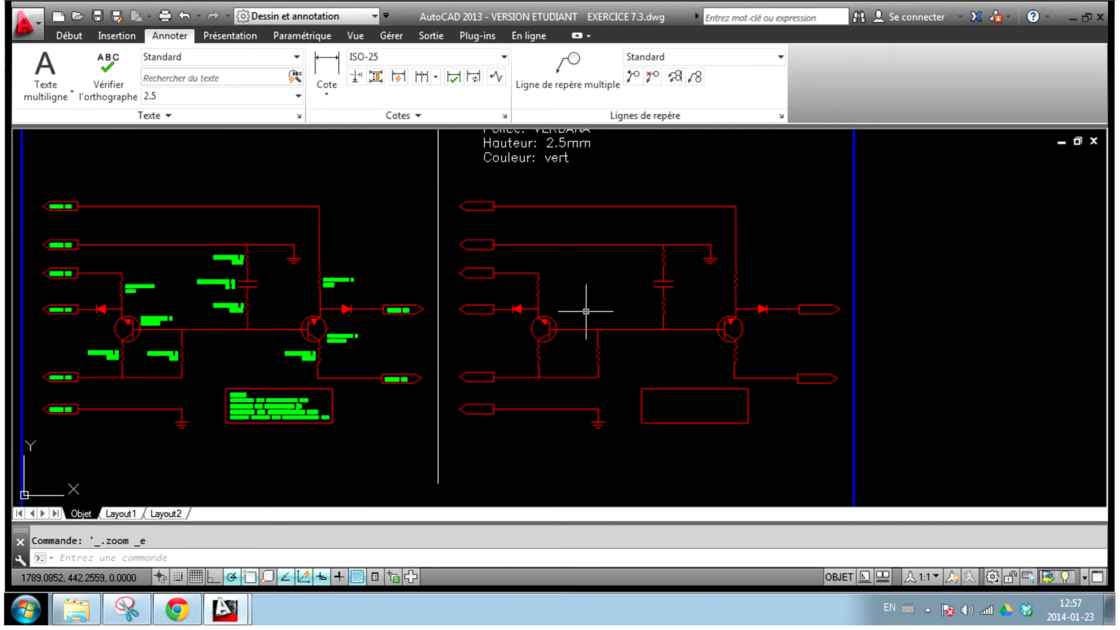
middle_click_drag(318, 238, 525, 259)
scroll(274, 238, "up", 4)
scroll(274, 238, "up", 2)
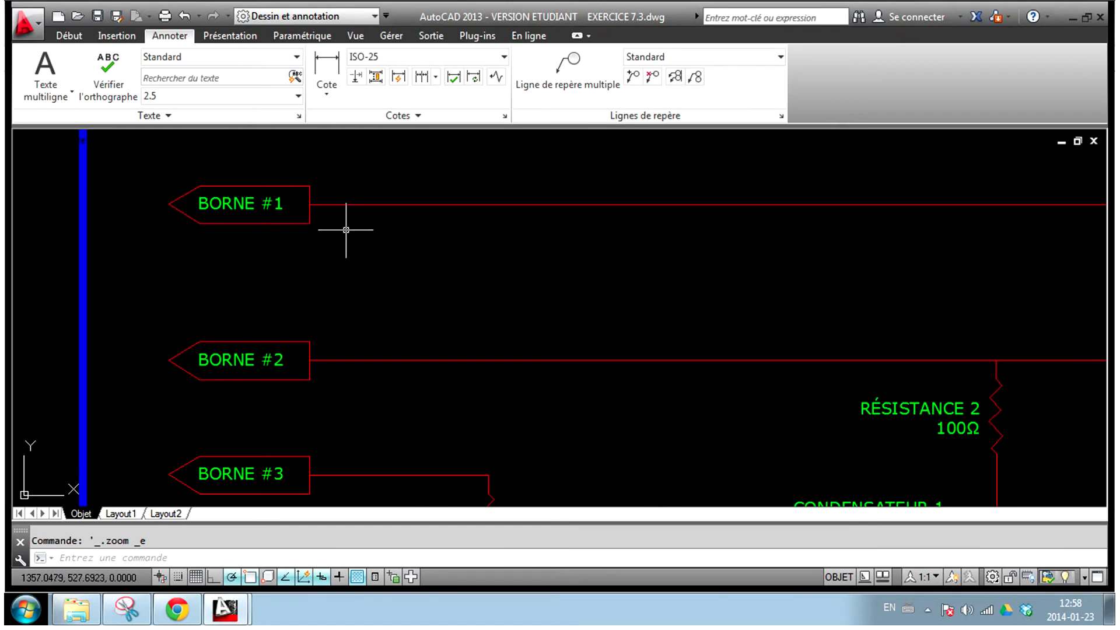
scroll(358, 230, "down", 2)
scroll(359, 230, "down", 3)
scroll(918, 282, "down", 2)
middle_click_drag(918, 282, 695, 268)
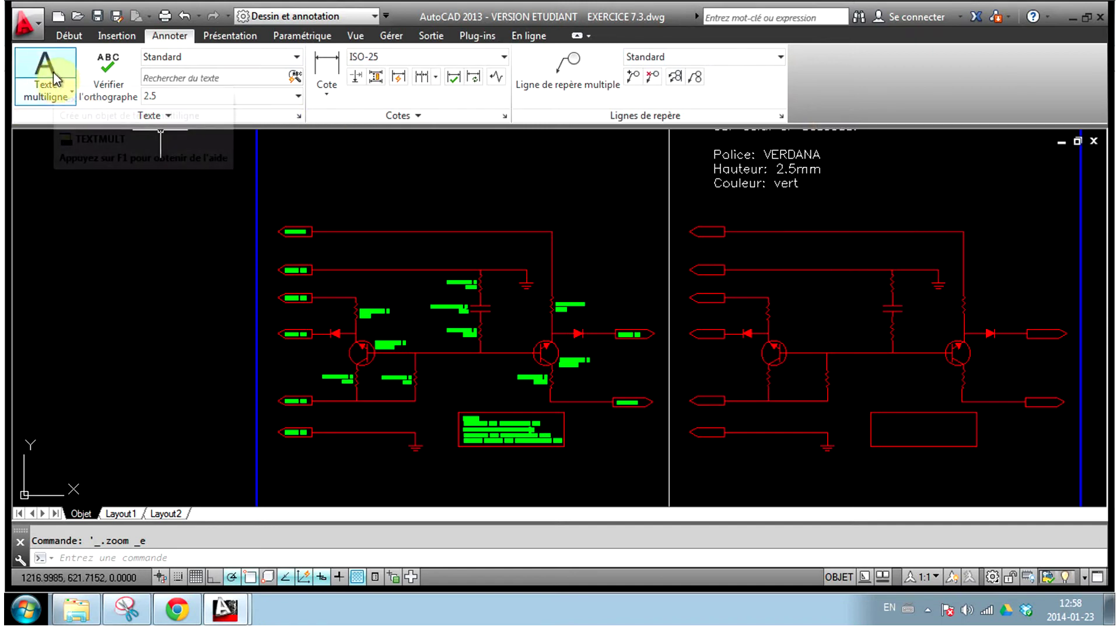
- Start Multiline Text and centre the right schematic's empty top connector in view
left_click(55, 96)
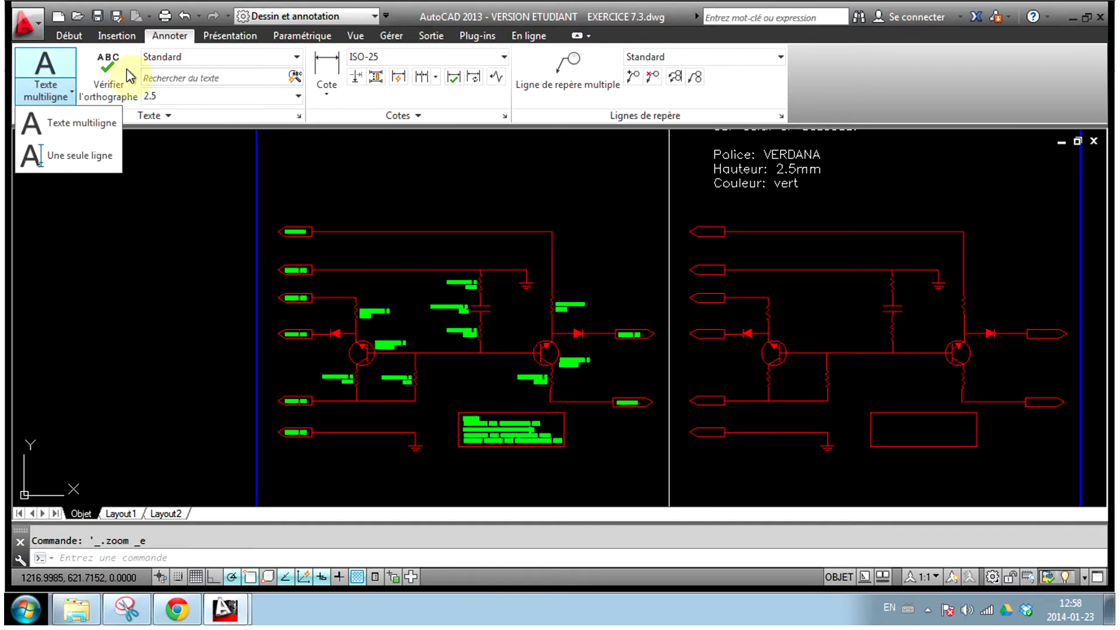
left_click(73, 130)
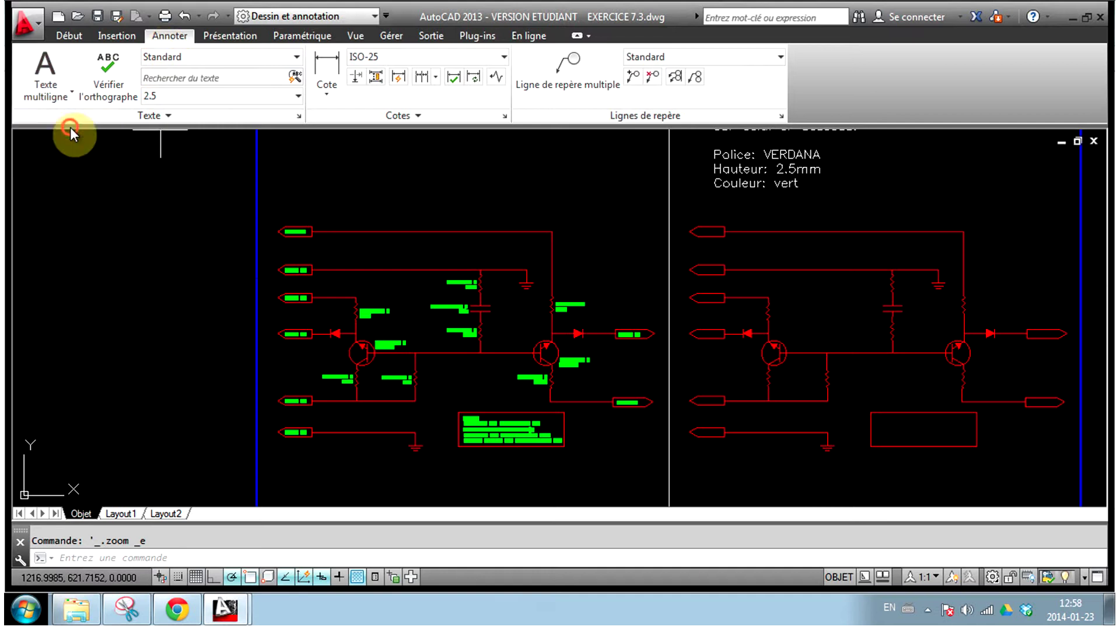
scroll(292, 239, "up", 5)
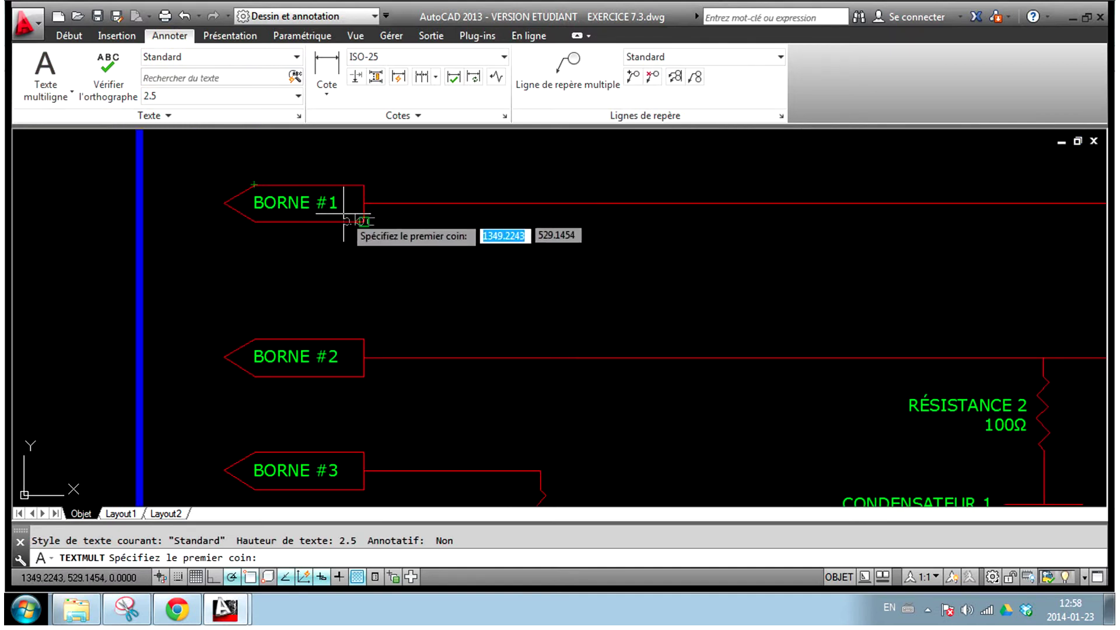
scroll(346, 215, "down", 4)
middle_click_drag(916, 276, 550, 328)
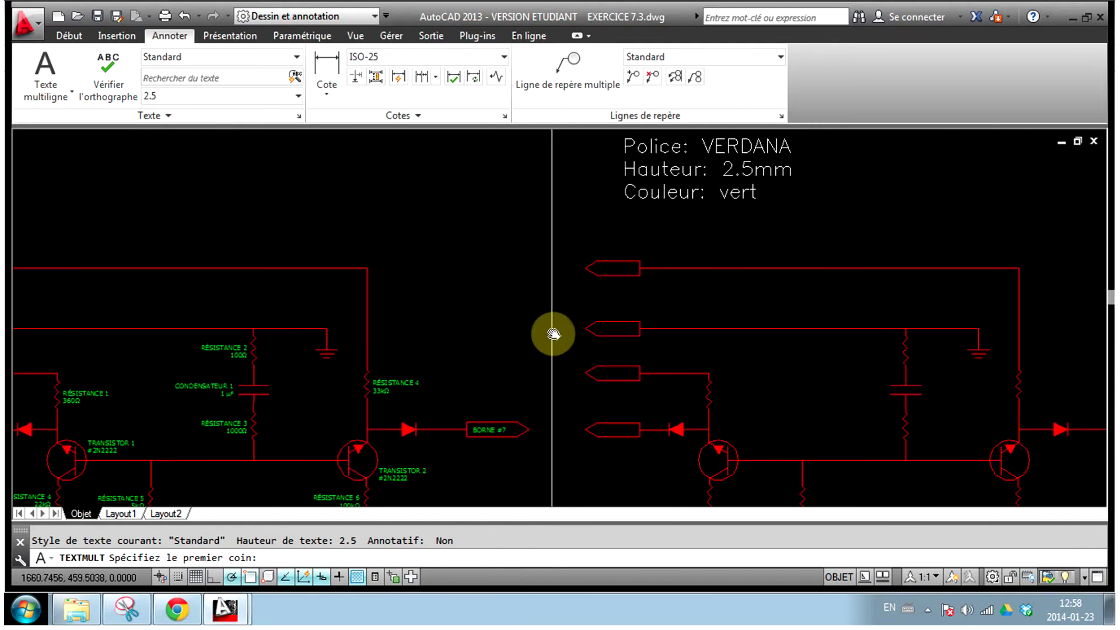
scroll(600, 258, "up", 5)
scroll(572, 283, "up", 2)
middle_click_drag(571, 283, 436, 306)
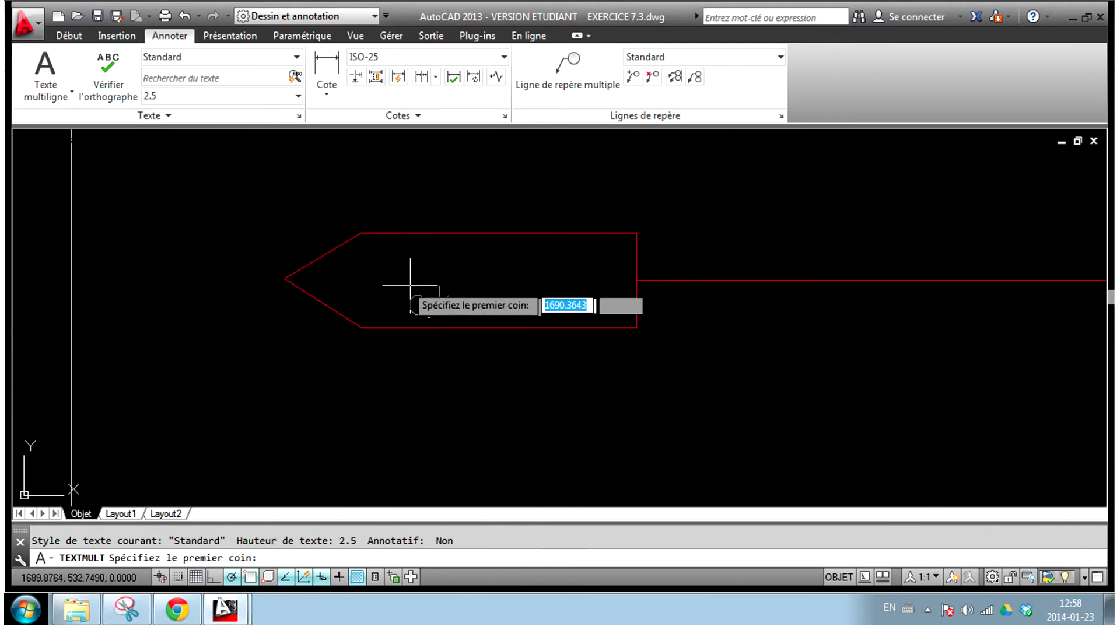
- Draw a text box across the top connector and enter the label BORNE #1
left_click(369, 250)
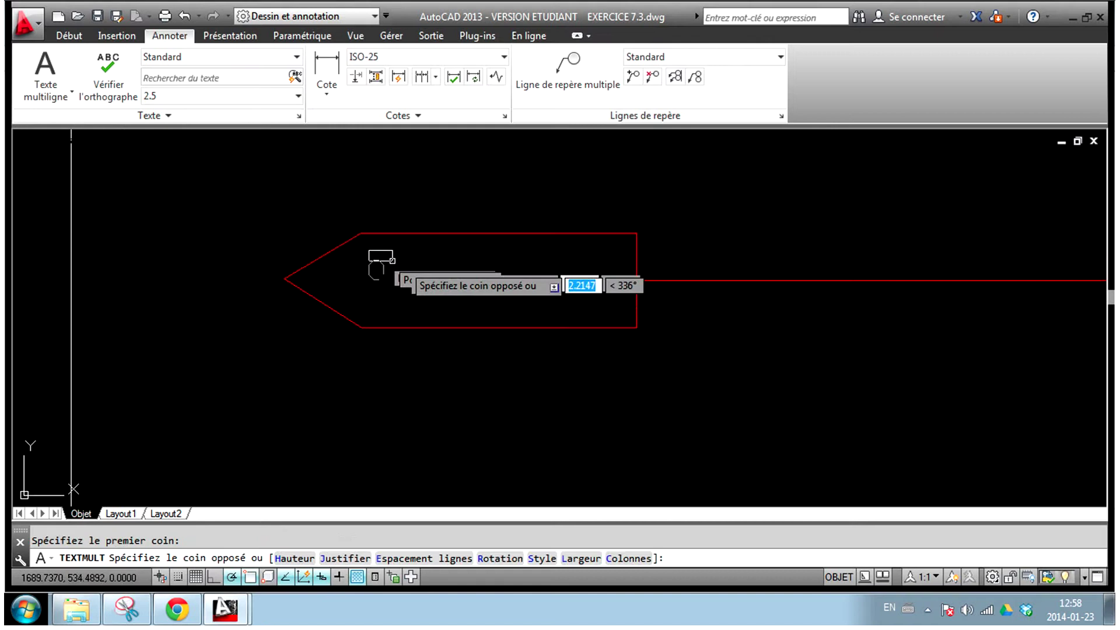
left_click(624, 324)
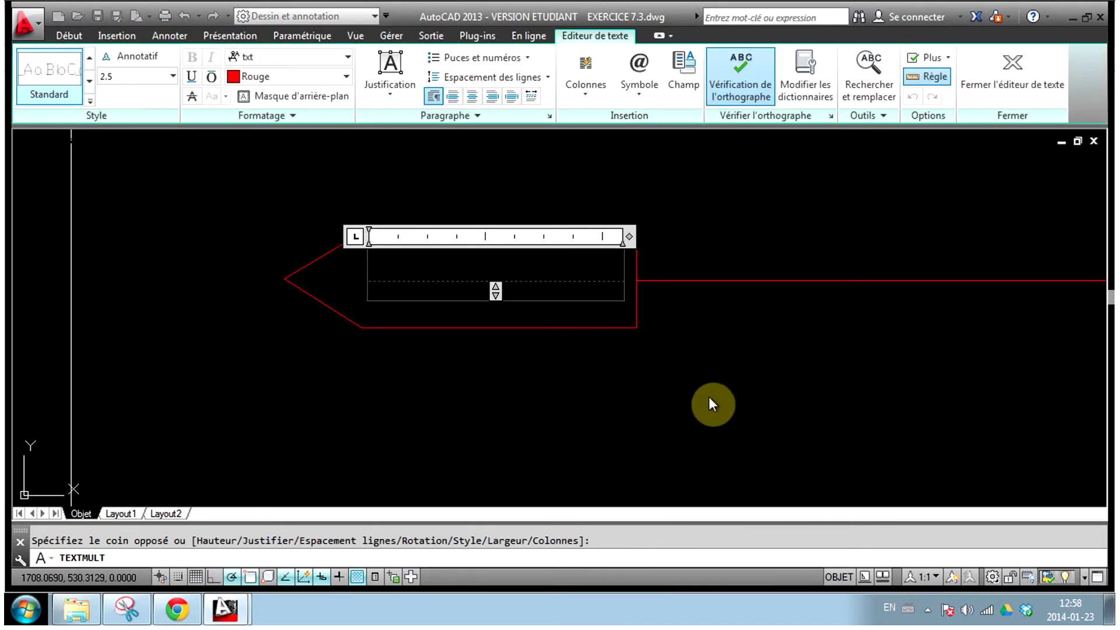
type("BORNE #1")
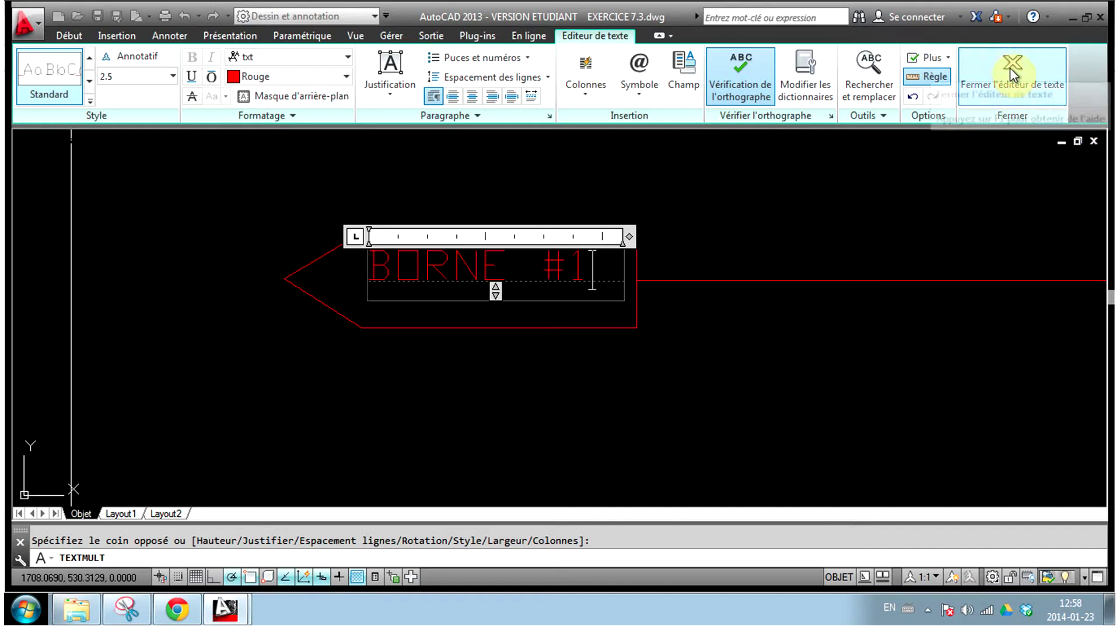
left_click(1010, 68)
scroll(684, 273, "down", 4)
scroll(601, 275, "down", 5)
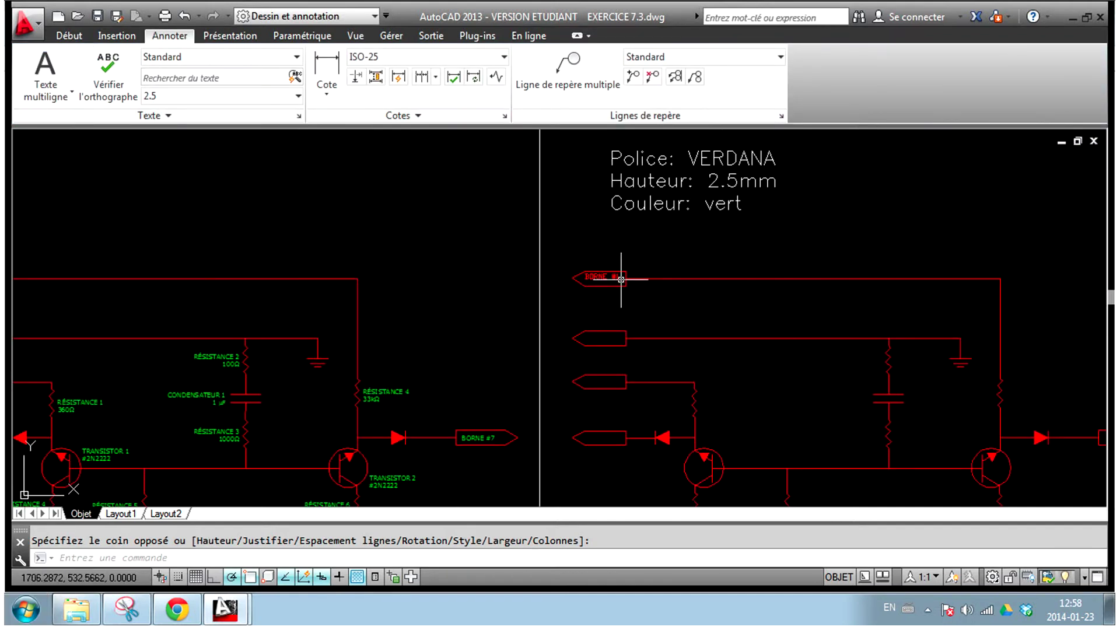
- Inspect the left schematic's green BORNE #1 label up close, then bring up the Home tab's Match Properties tool
scroll(615, 278, "up", 8)
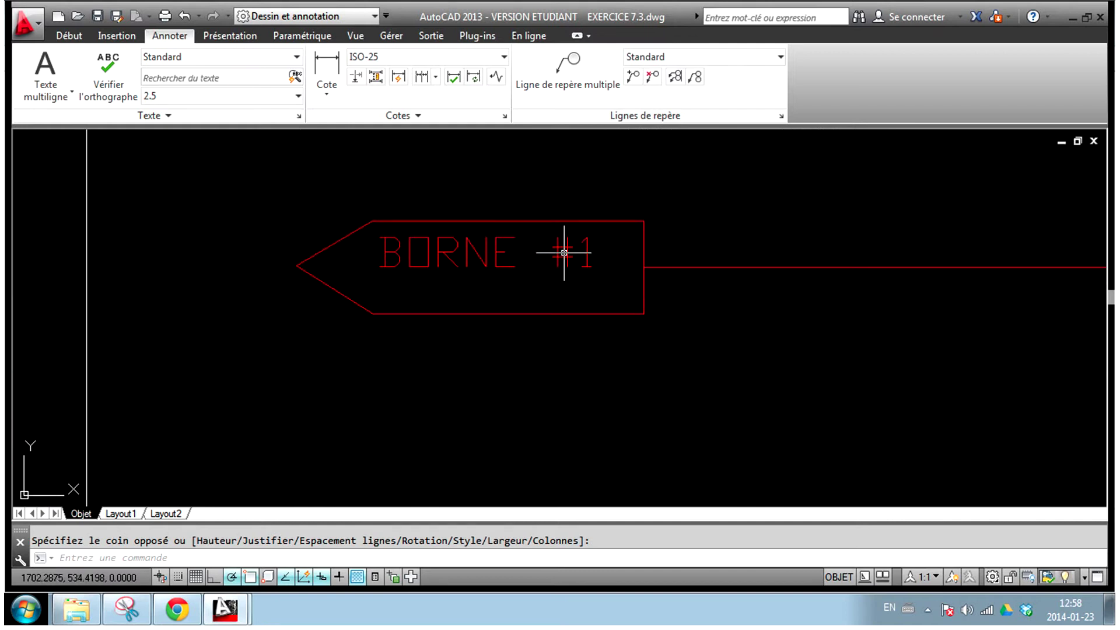
scroll(583, 268, "down", 5)
mouse_move(407, 268)
middle_mouse_down()
mouse_move(780, 268)
mouse_move(413, 288)
middle_mouse_up()
middle_click_drag(327, 318, 370, 318)
scroll(373, 251, "up", 8)
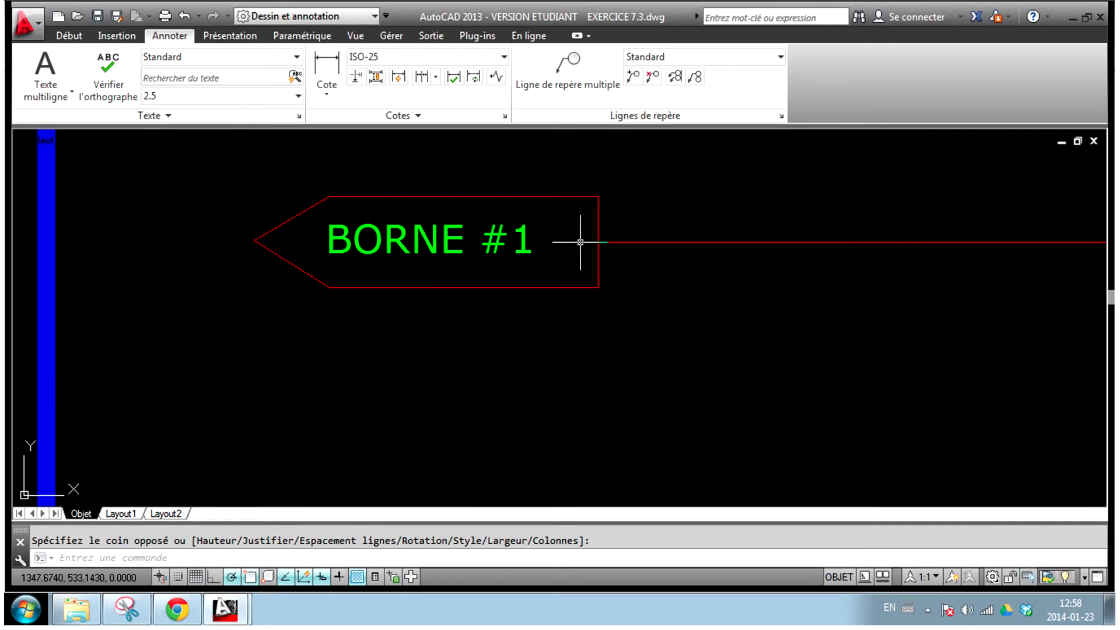
scroll(580, 242, "down", 8)
middle_click_drag(827, 241, 401, 261)
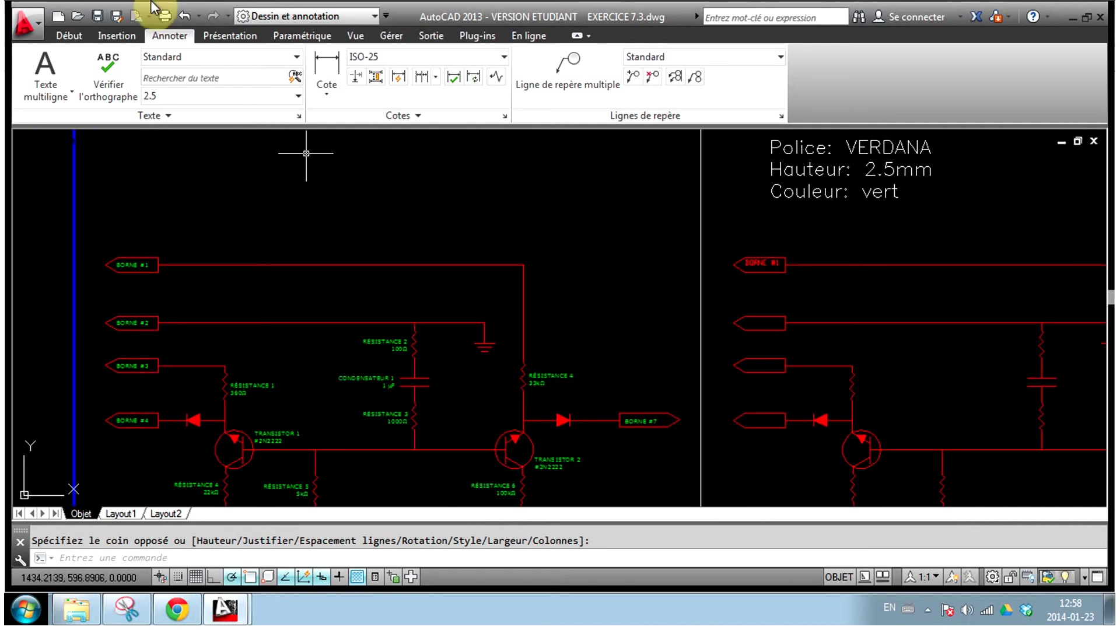
left_click(69, 36)
left_click(621, 130)
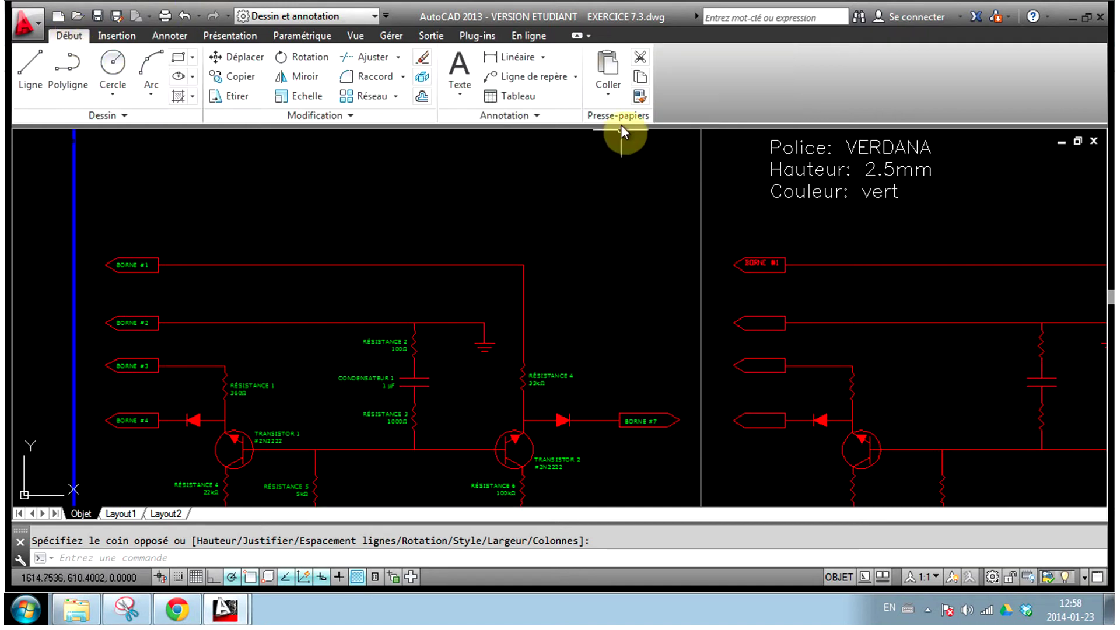
- Match properties from the left green BORNE #1 onto the right label, then cancel the command
left_click(641, 98)
scroll(324, 236, "up", 2)
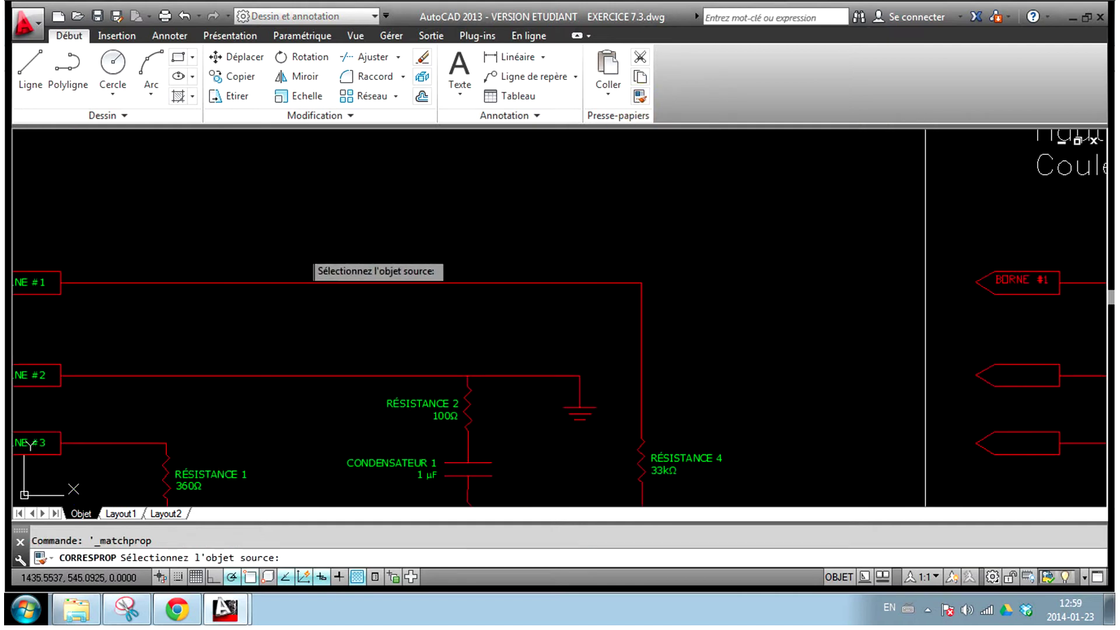
scroll(274, 285, "up", 2)
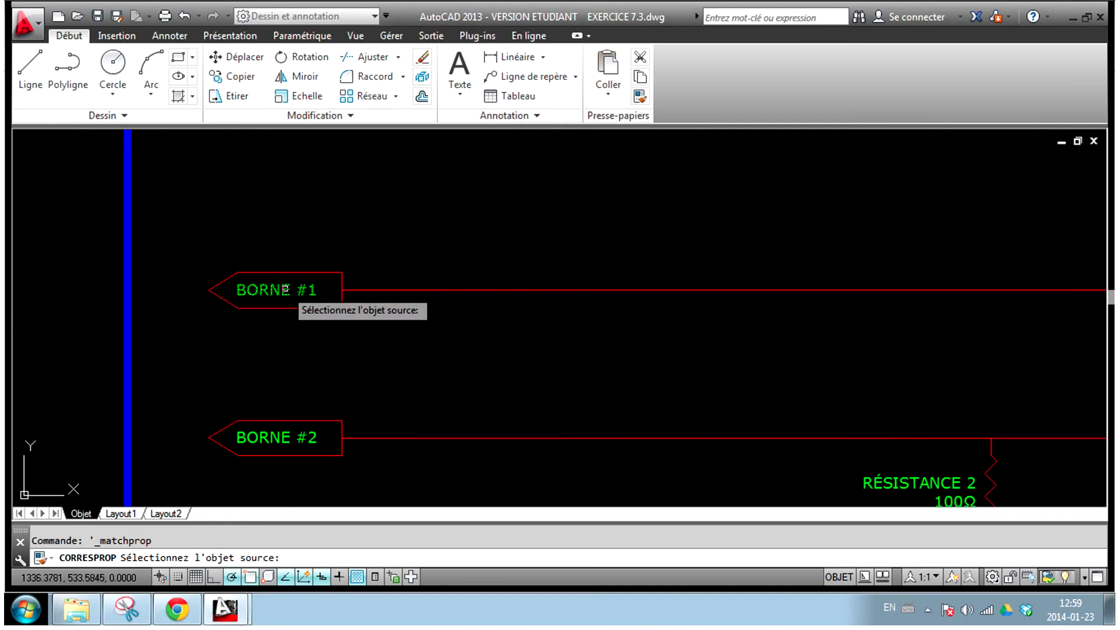
left_click(286, 288)
scroll(283, 288, "down", 3)
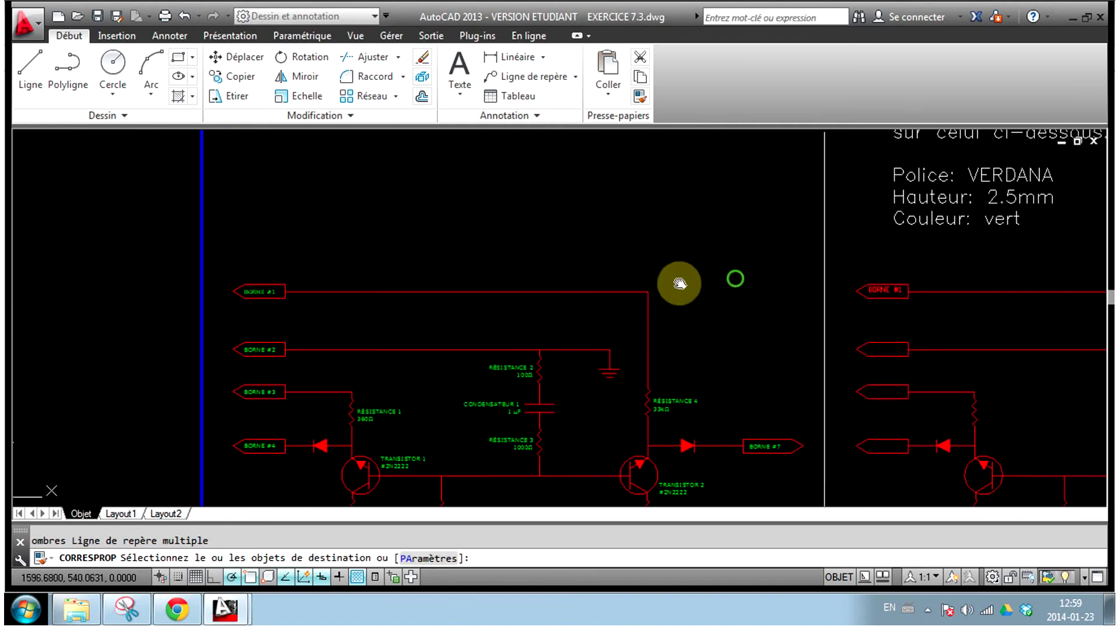
scroll(420, 302, "up", 2)
scroll(447, 295, "up", 2)
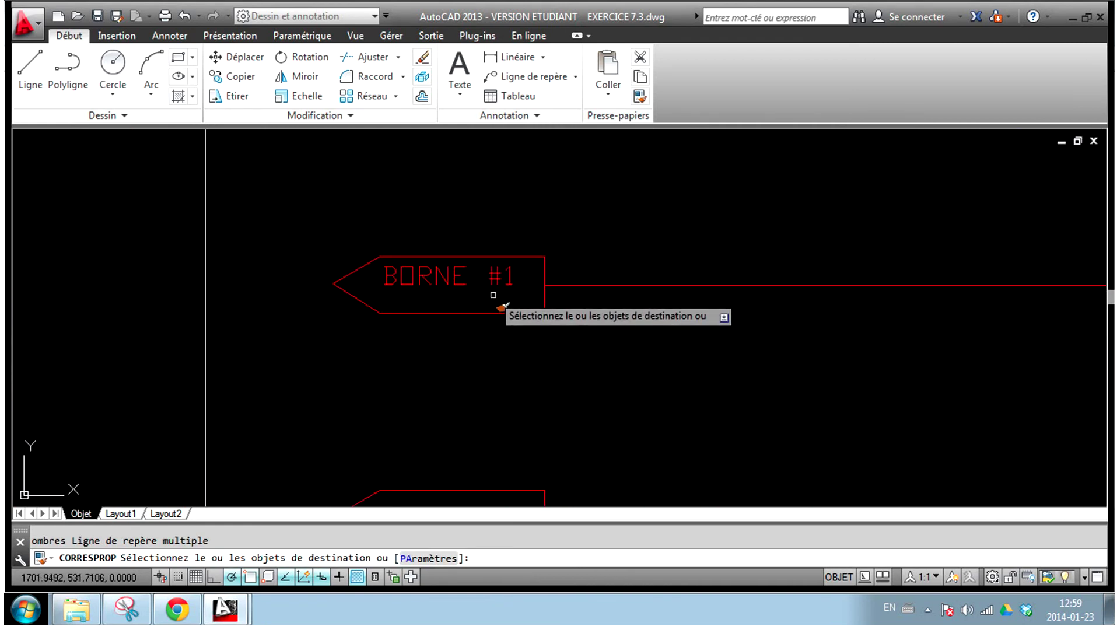
left_click(456, 273)
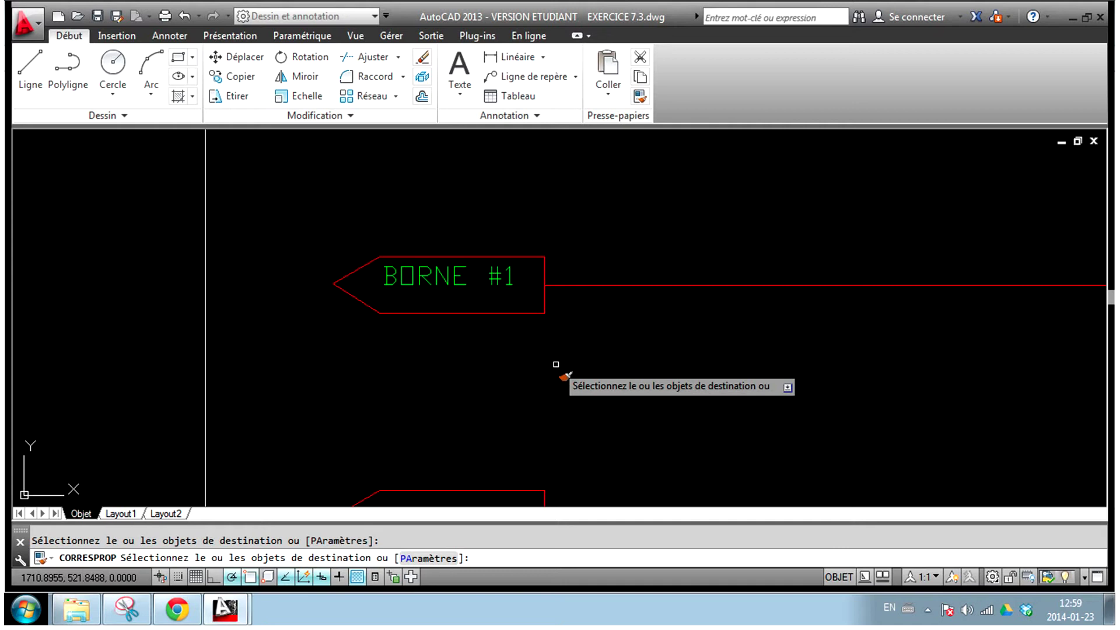
key("Escape")
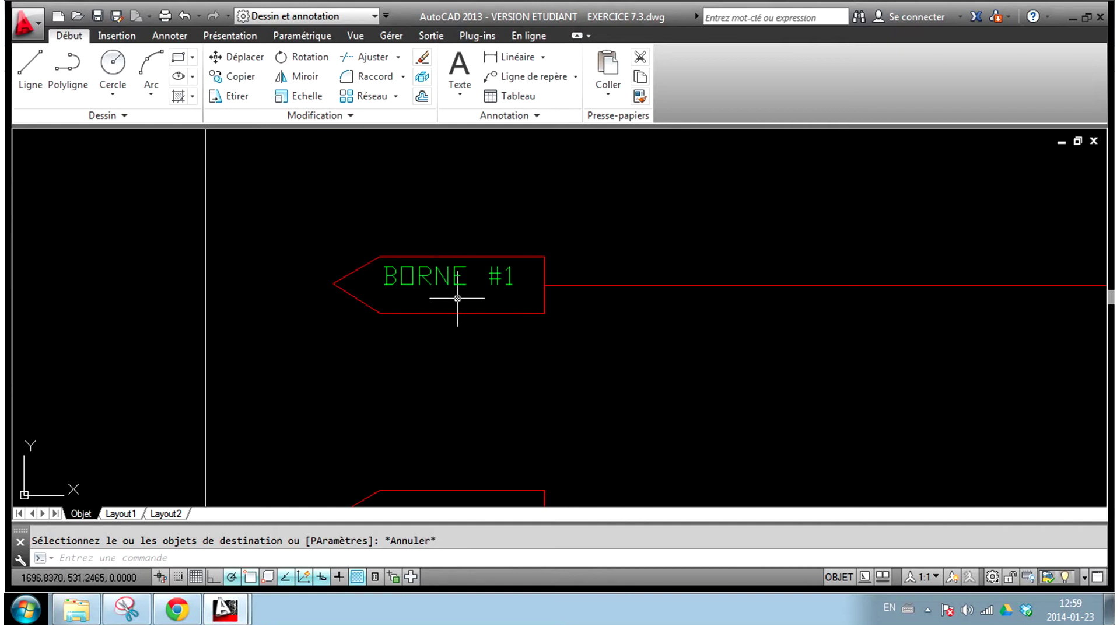
- Window-select the right connector's BORNE #1 label and delete it
left_click(464, 295)
left_click(428, 275)
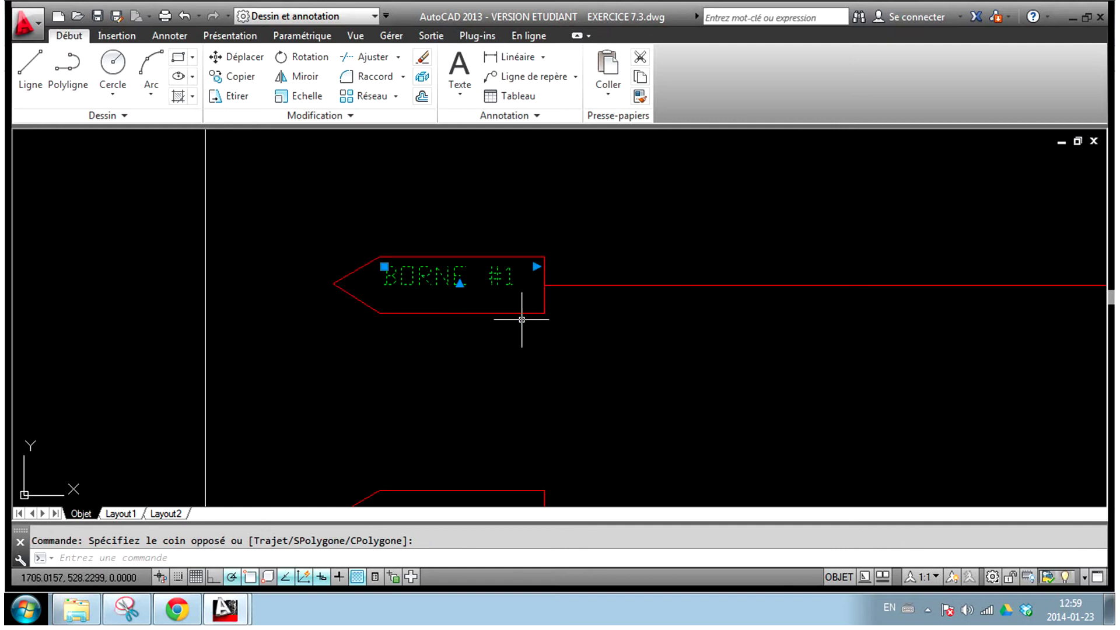
key("Delete")
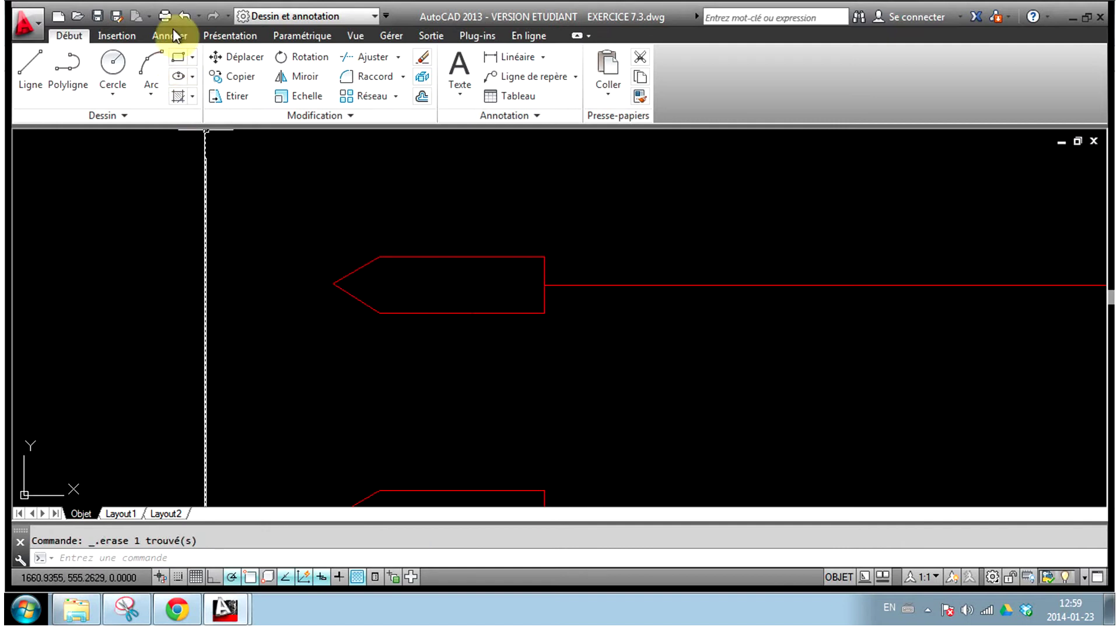
- Review the labelling requirements on the Annotate tab and open the Text Style dialog
left_click(168, 35)
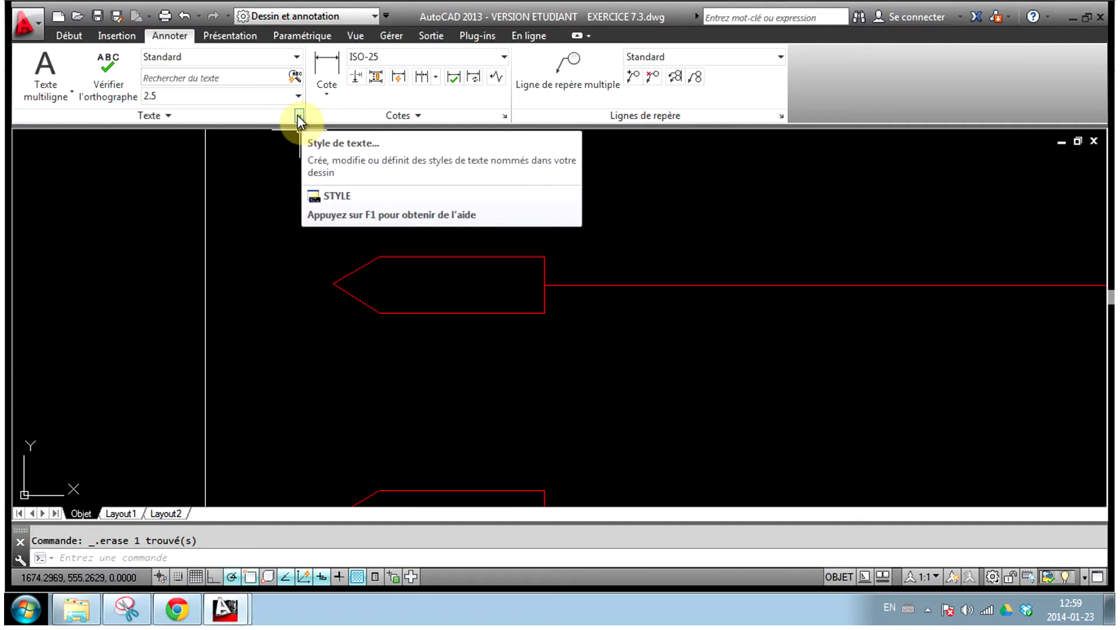
scroll(692, 250, "down", 5)
scroll(745, 320, "up", 6)
mouse_move(537, 318)
middle_mouse_down()
mouse_move(610, 265)
mouse_move(720, 243)
middle_mouse_up()
scroll(611, 266, "down", 3)
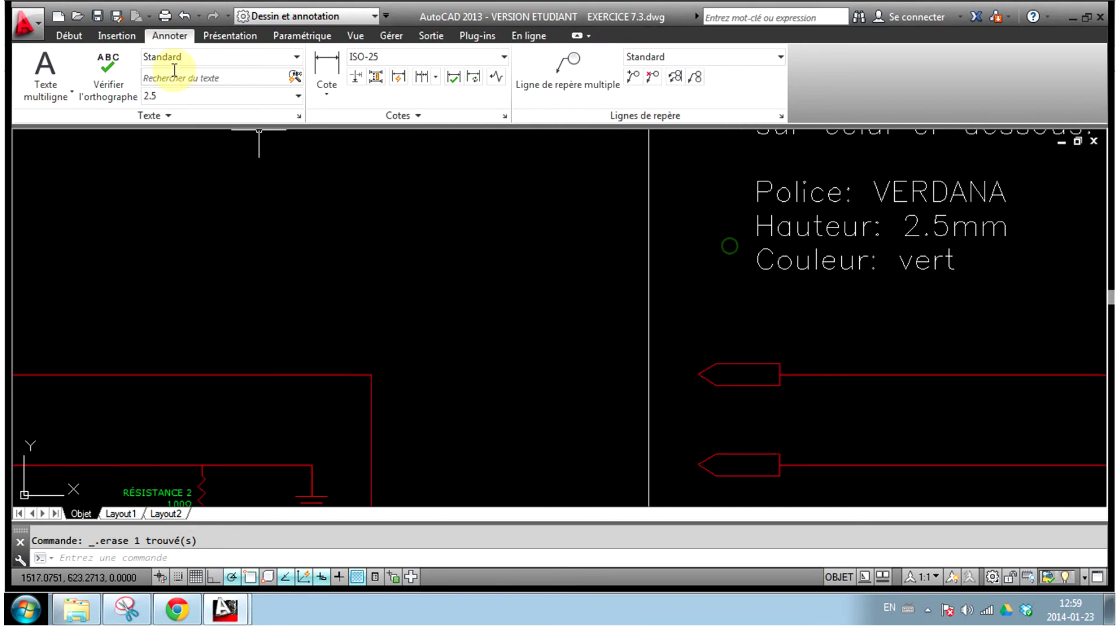
left_click(299, 117)
left_click_drag(500, 147, 377, 147)
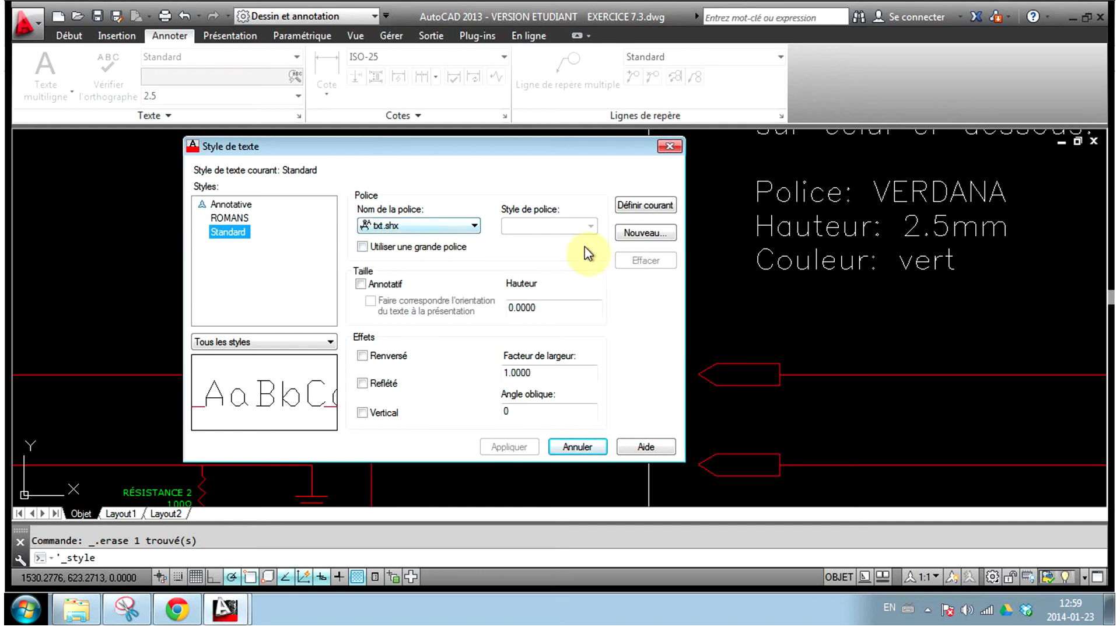
- Create a new text style named VERDANA 2.5
left_click(643, 233)
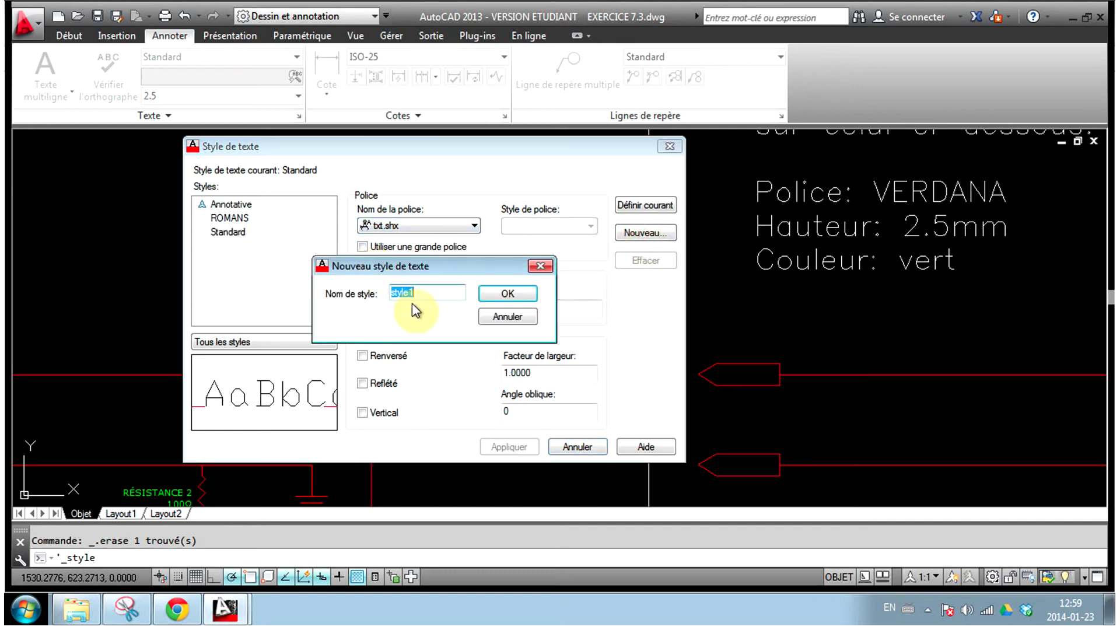
type("VERS")
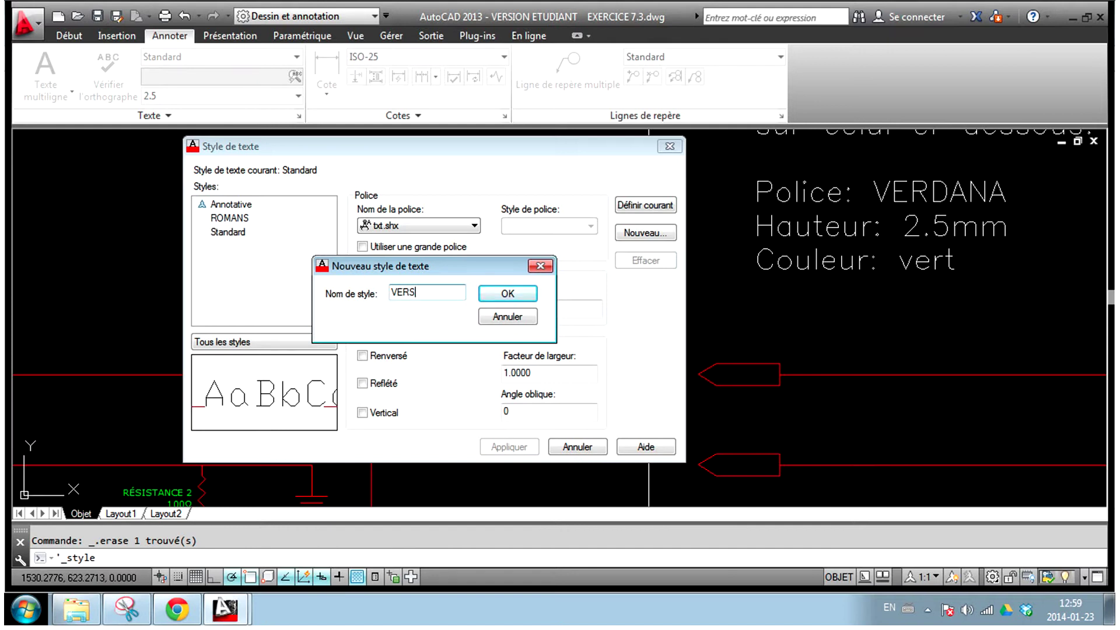
key("BackSpace")
type("DANA 2")
type(".5")
left_click(517, 297)
left_click(517, 299)
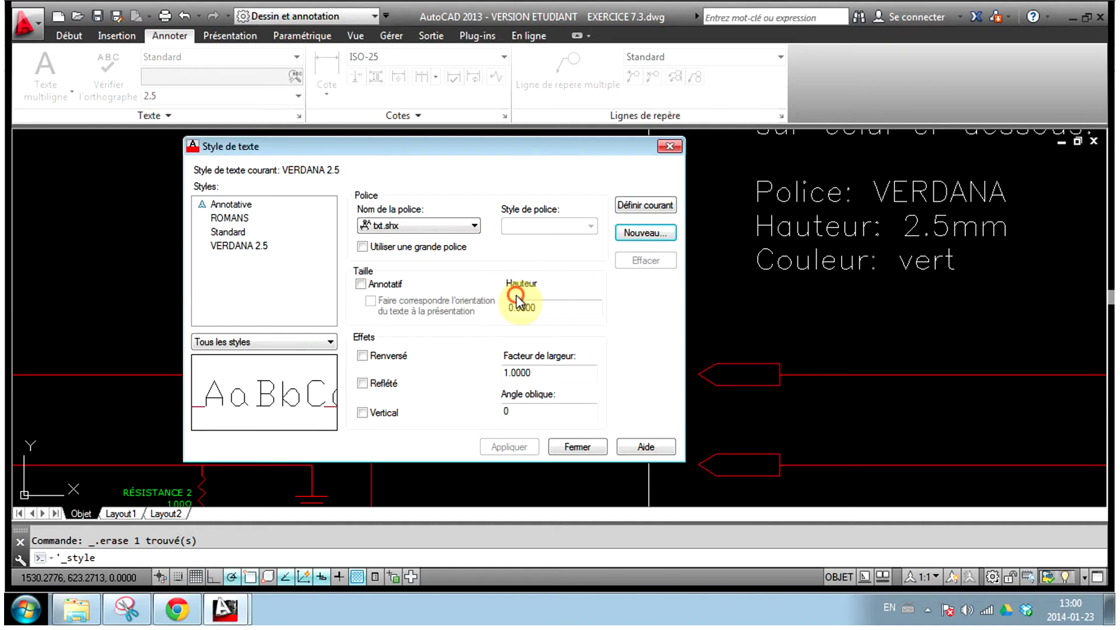
- Set the VERDANA 2.5 style's font to Verdana with Standard font style
left_click(450, 225)
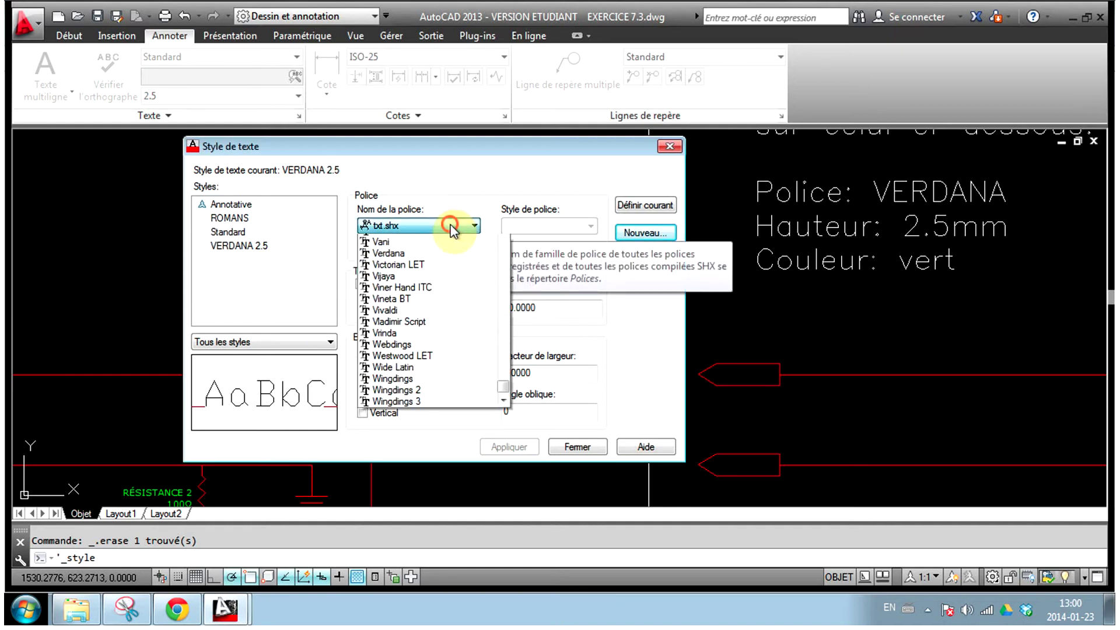
key("v")
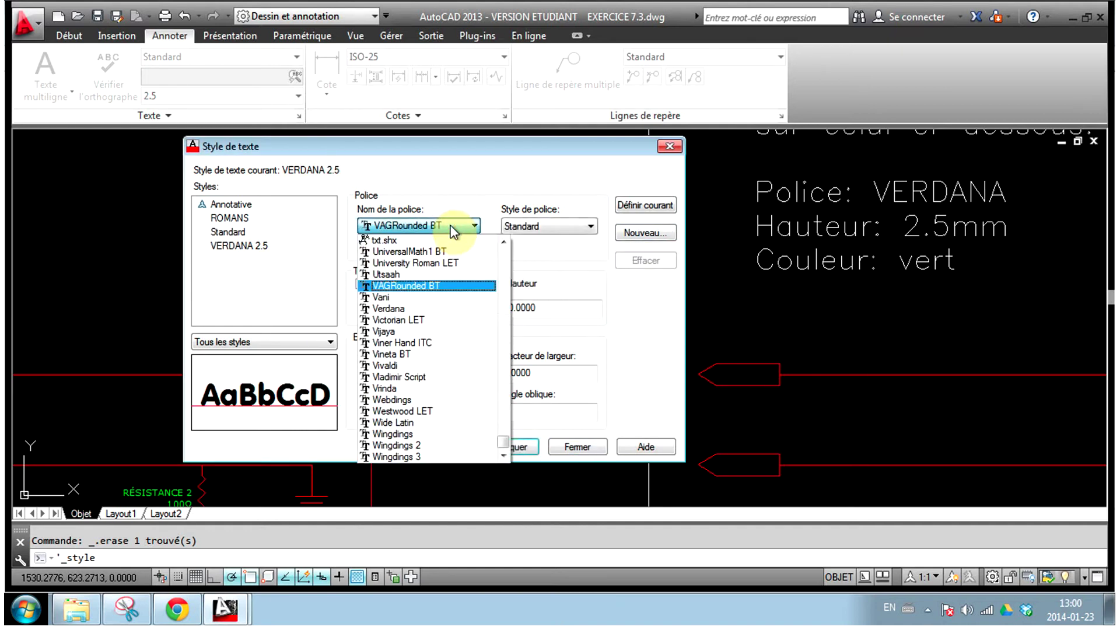
left_click(447, 309)
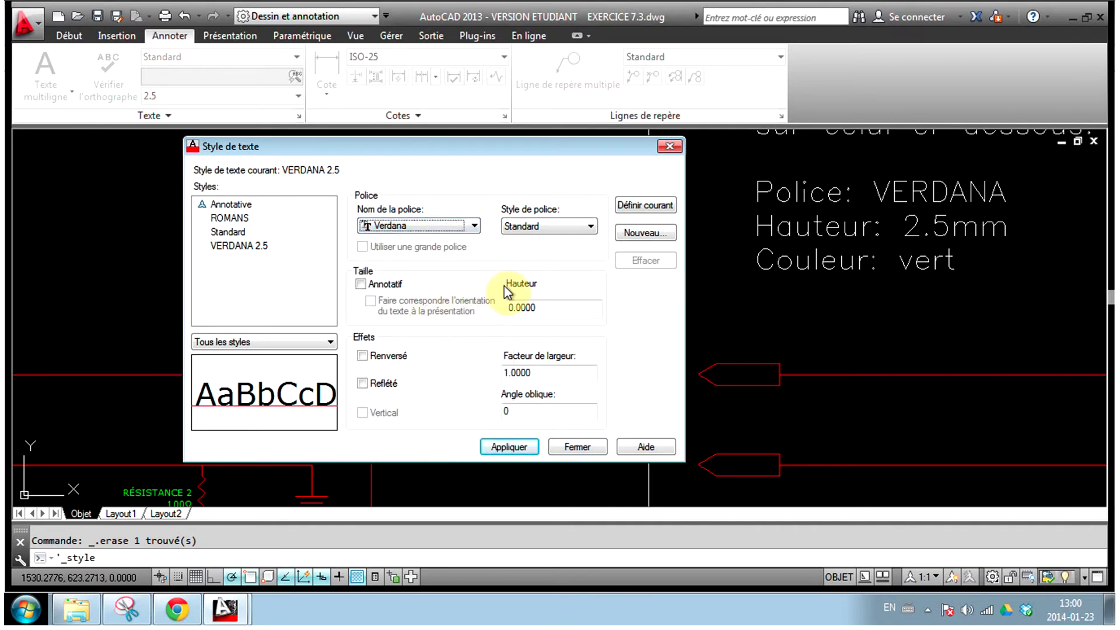
left_click(522, 230)
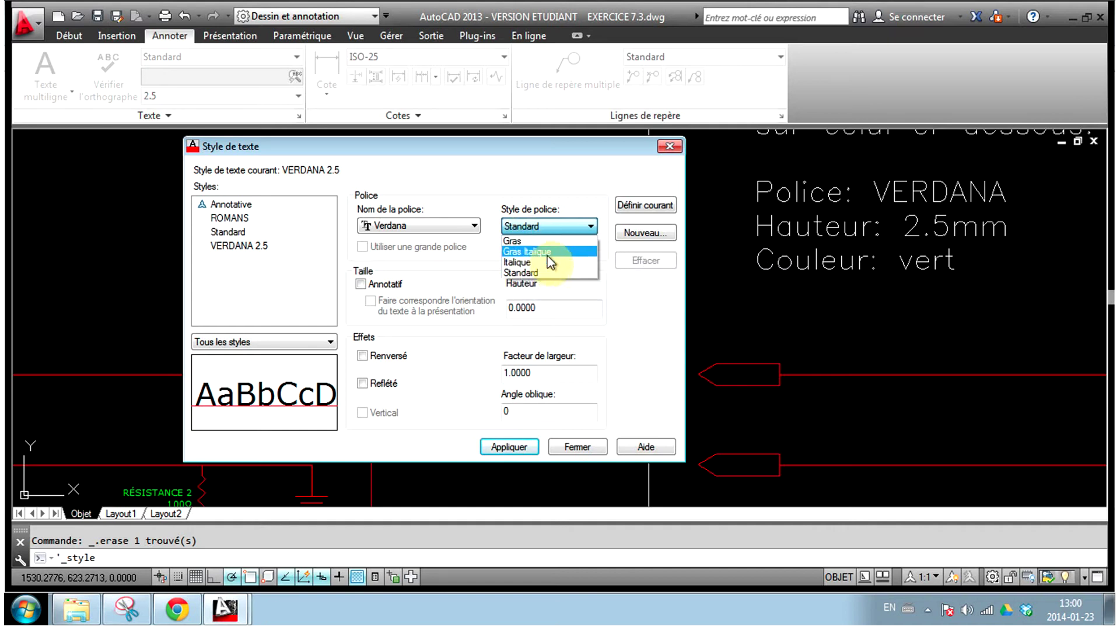
left_click(551, 269)
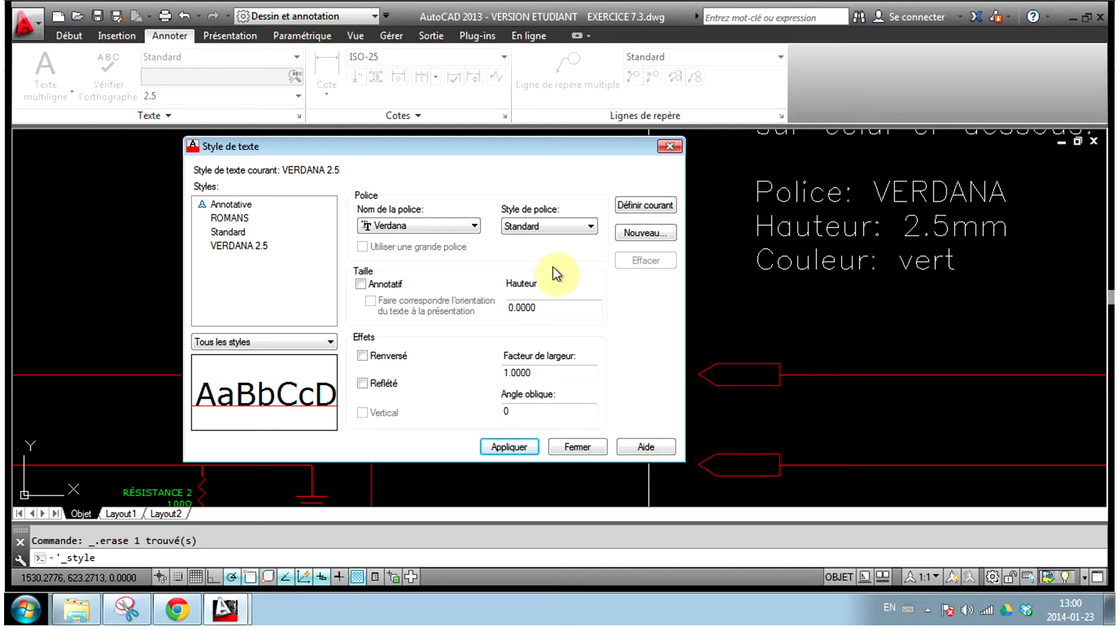
left_click(561, 225)
- Enter 2.5 as the VERDANA 2.5 style's text height
double_click(554, 311)
type("2.5")
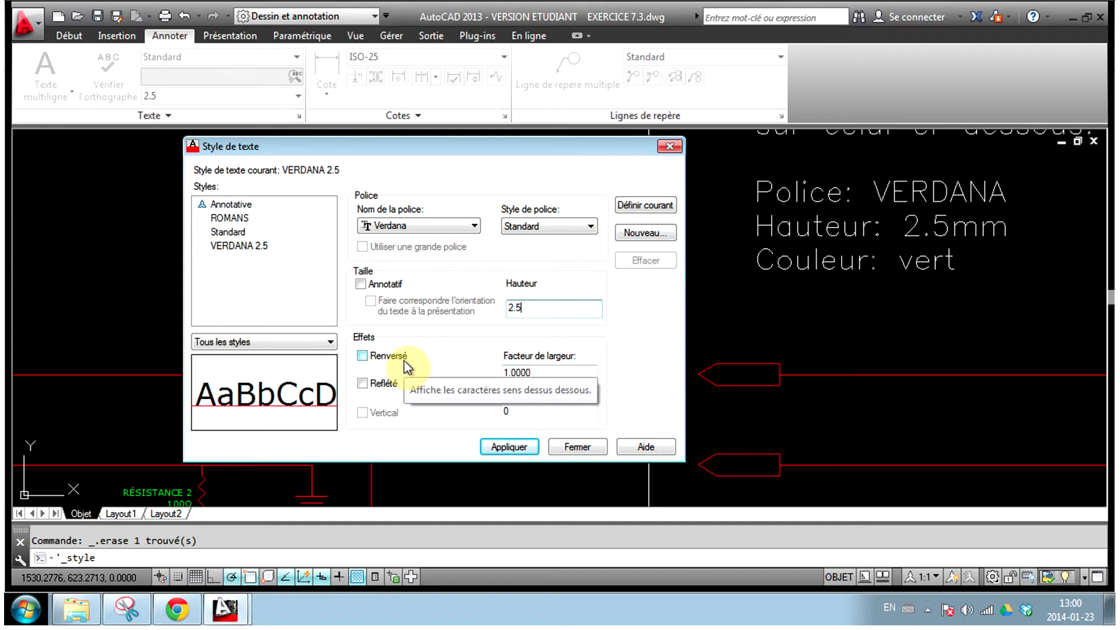
- Preview the Upside down and Backwards effects, then turn both off again
left_click(363, 356)
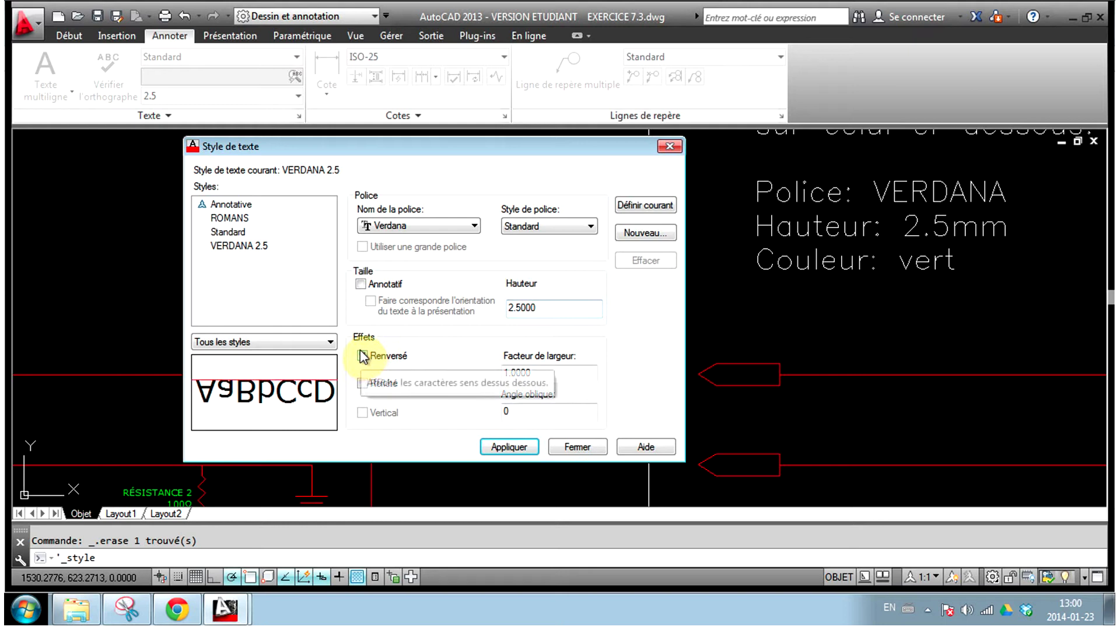
left_click(362, 356)
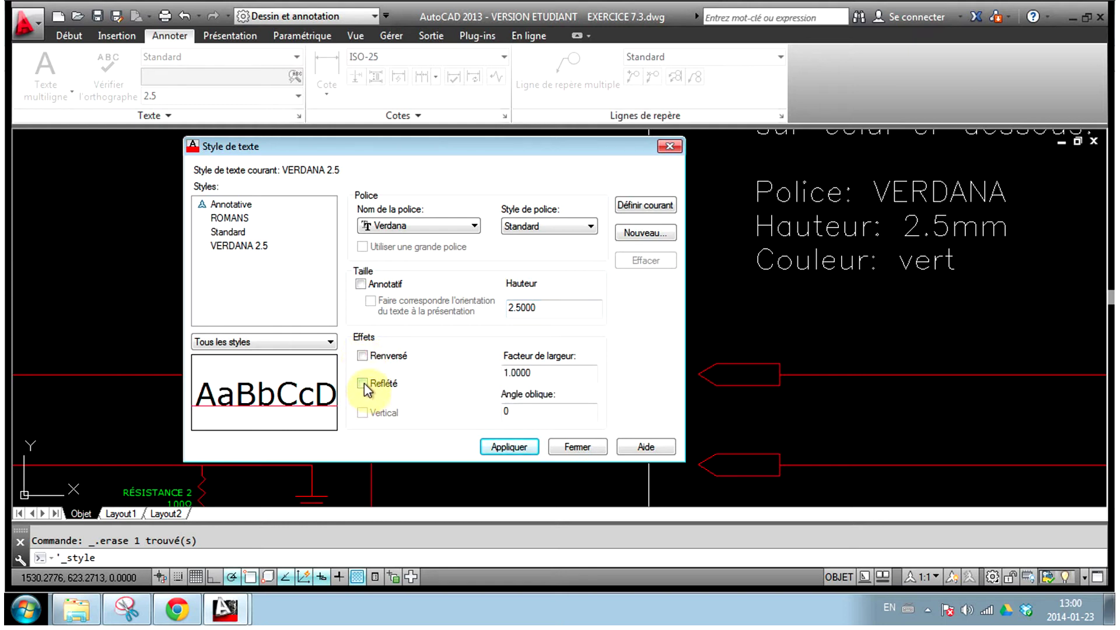
left_click(362, 383)
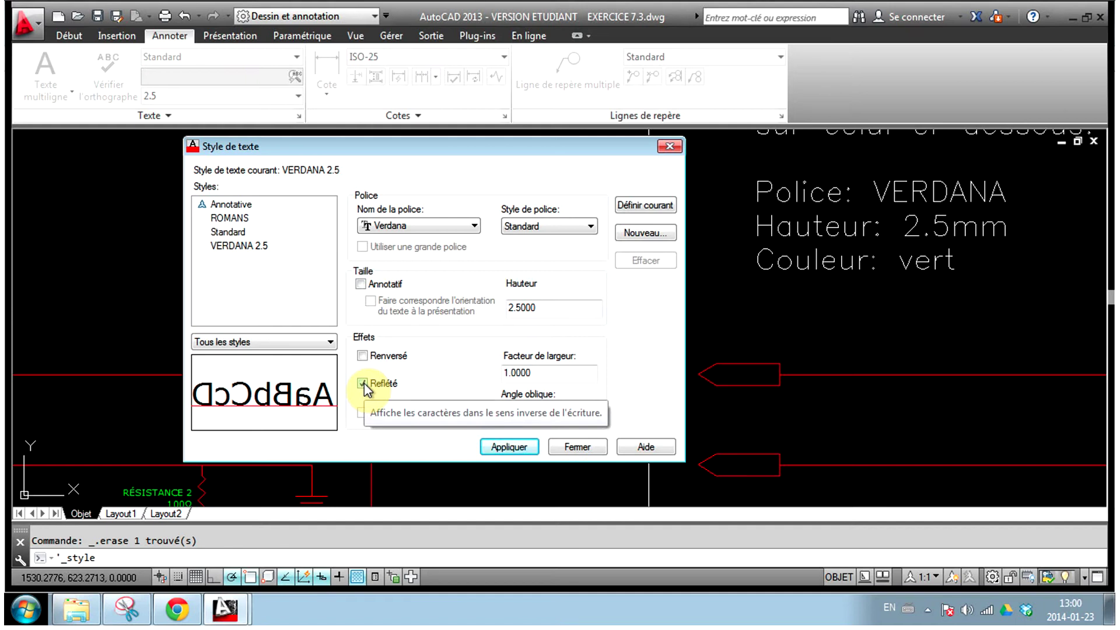
left_click(363, 384)
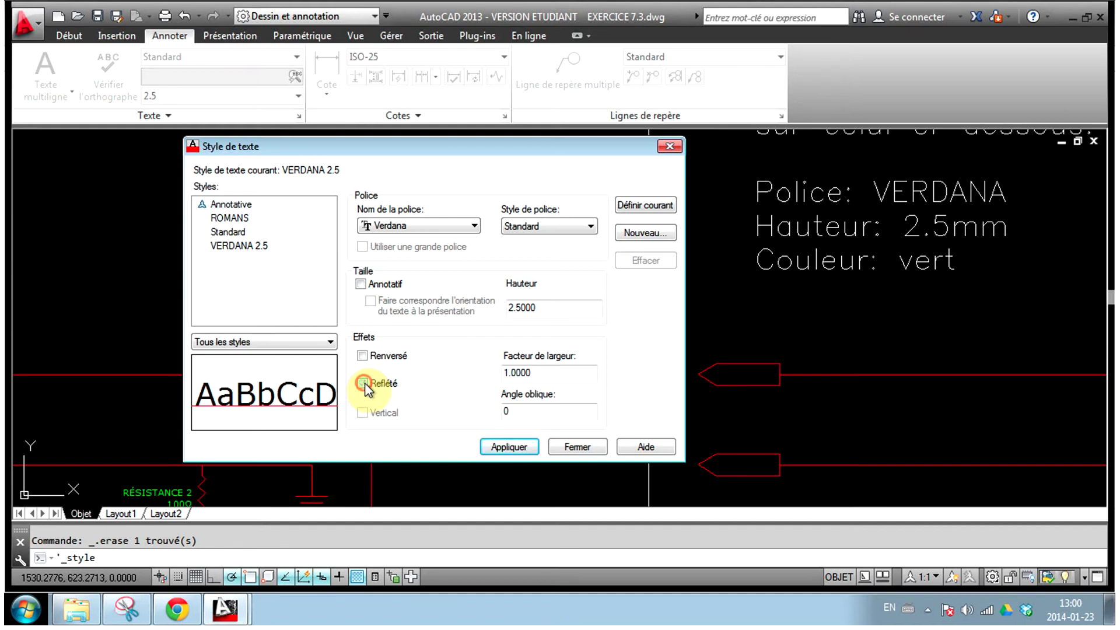
- Try a width factor of 0.5, then restore it to 1
double_click(557, 373)
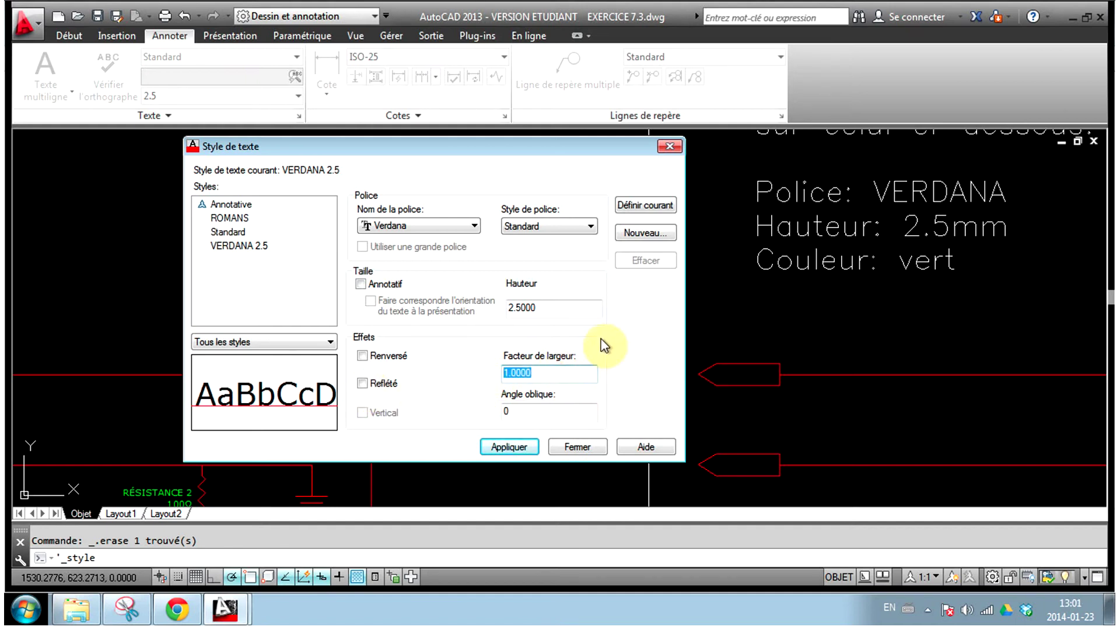
type("2")
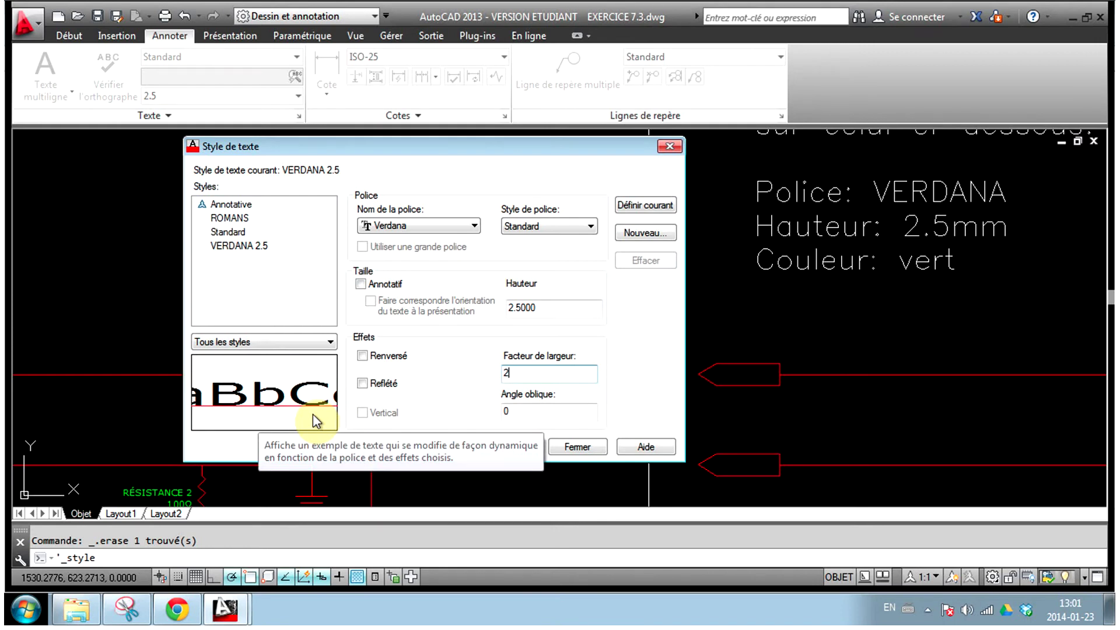
key("BackSpace")
type("0.5")
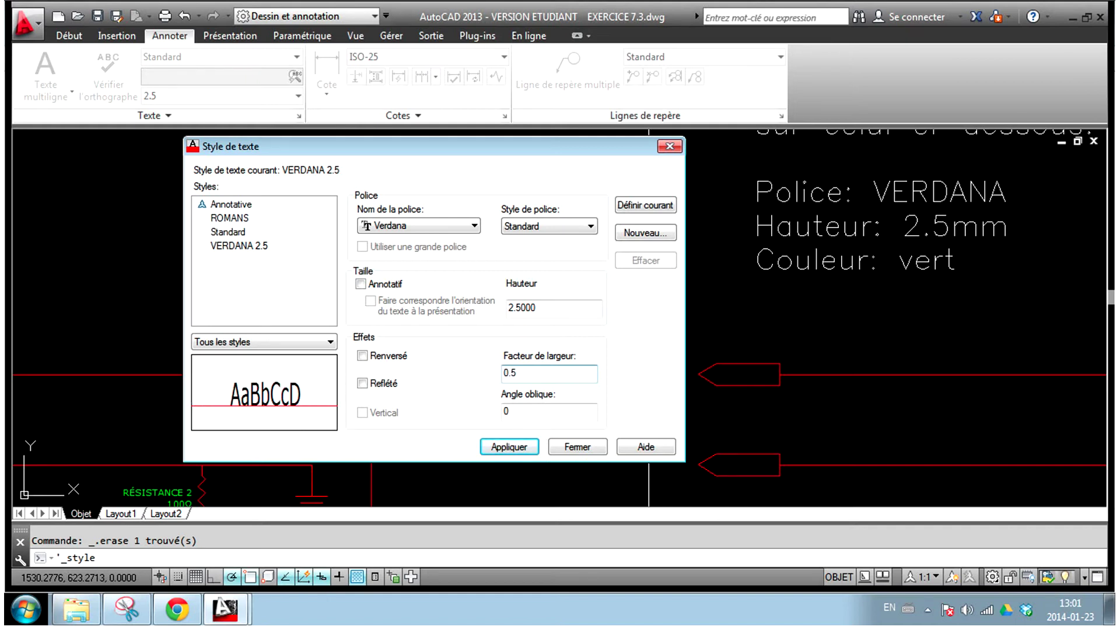
double_click(514, 373)
type("1")
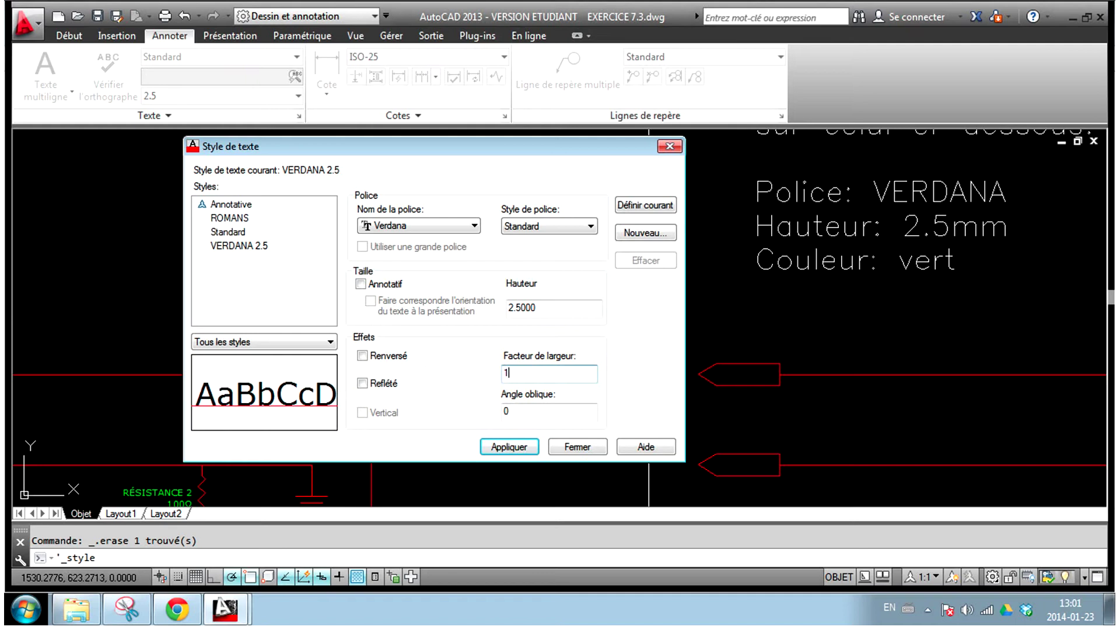
- Preview oblique angles of 15 and 20, then reset the oblique angle to 0
double_click(506, 411)
type("15")
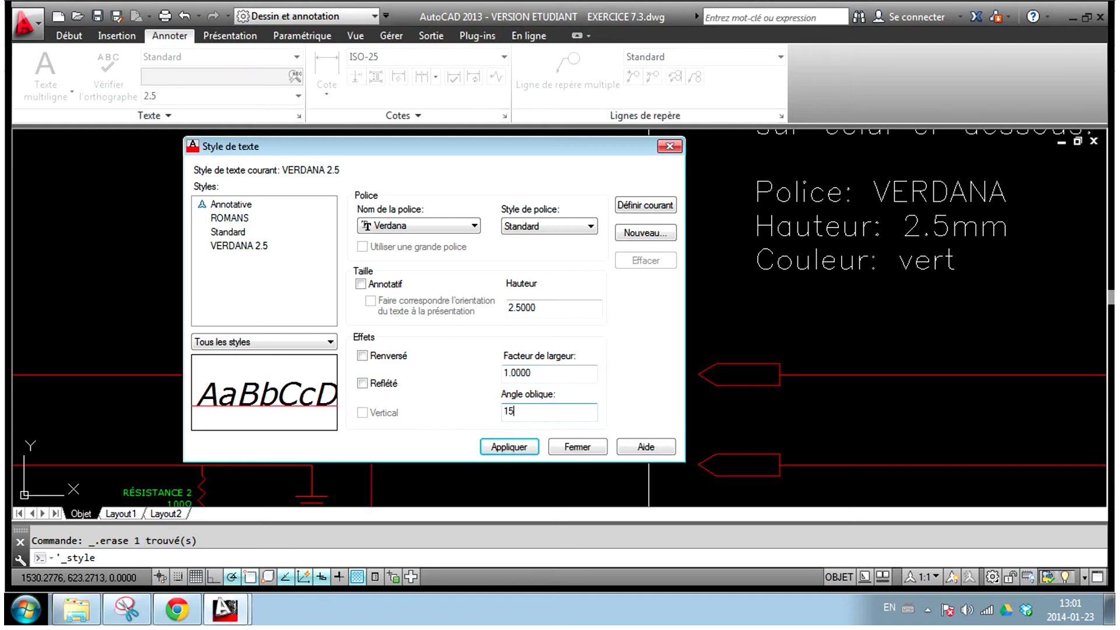
double_click(528, 412)
type("20")
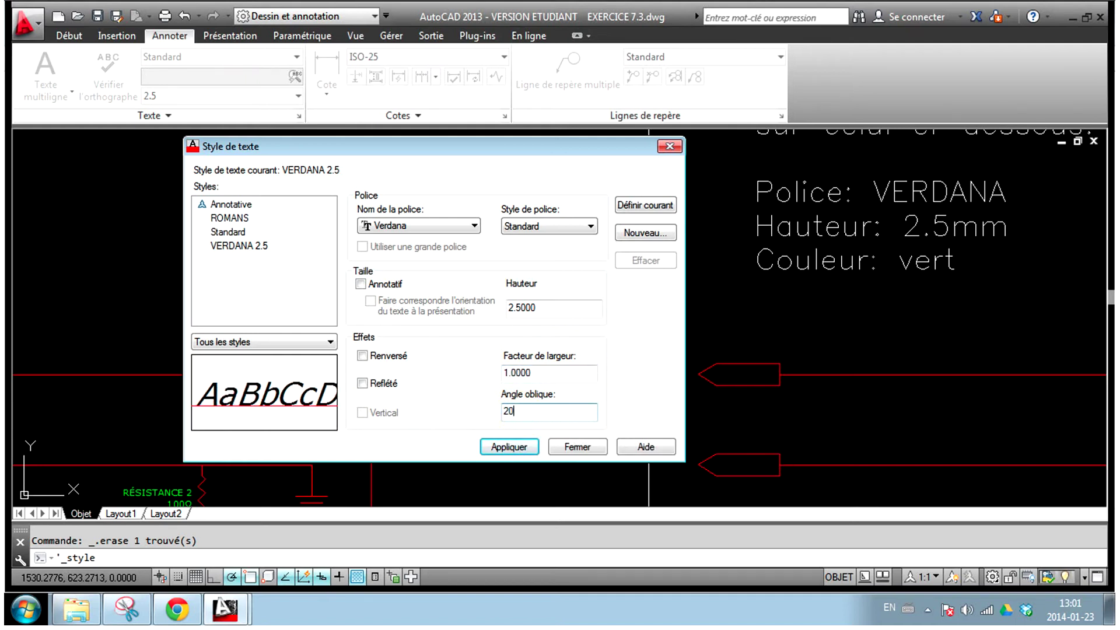
double_click(558, 419)
type("6")
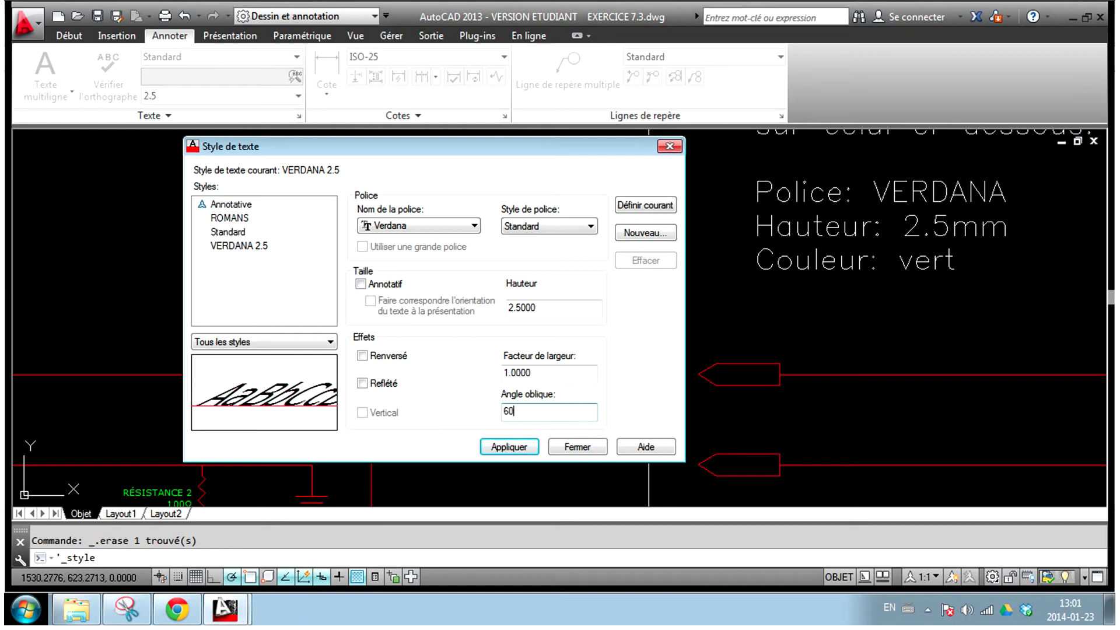
type("0")
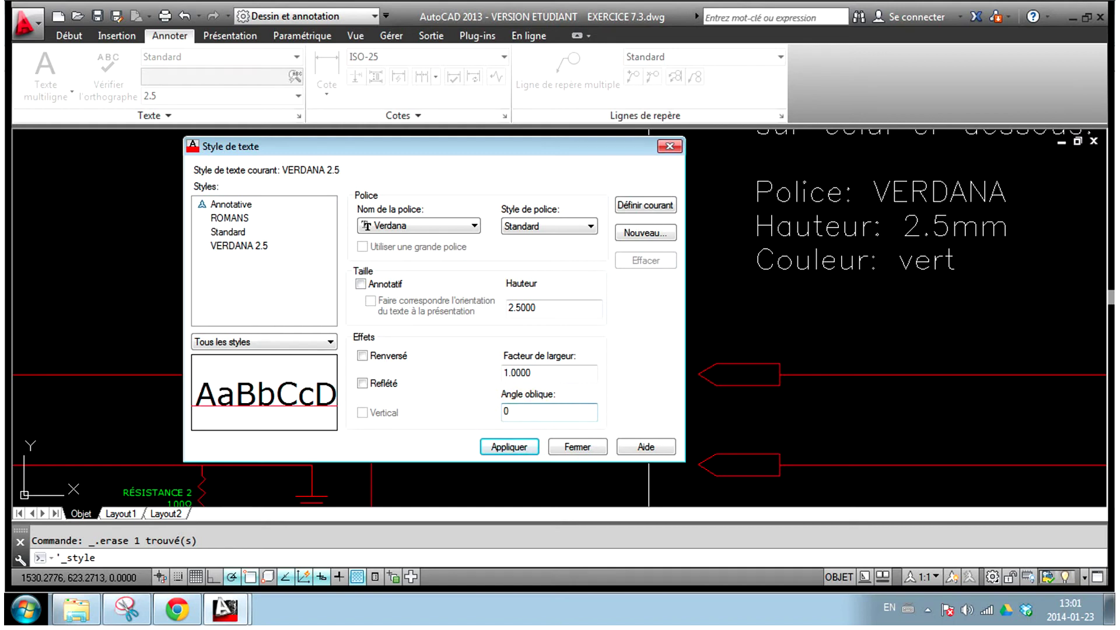
- Make VERDANA 2.5 current, save the change, close the dialog, and return to the Annotate tab
left_click(640, 207)
left_click(437, 346)
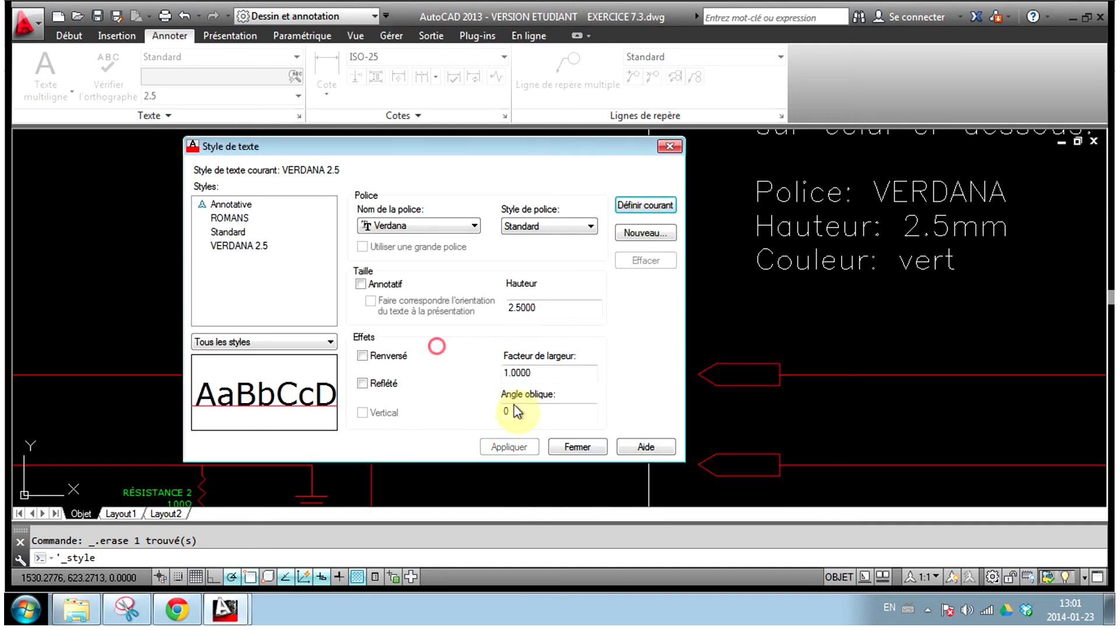
left_click(584, 447)
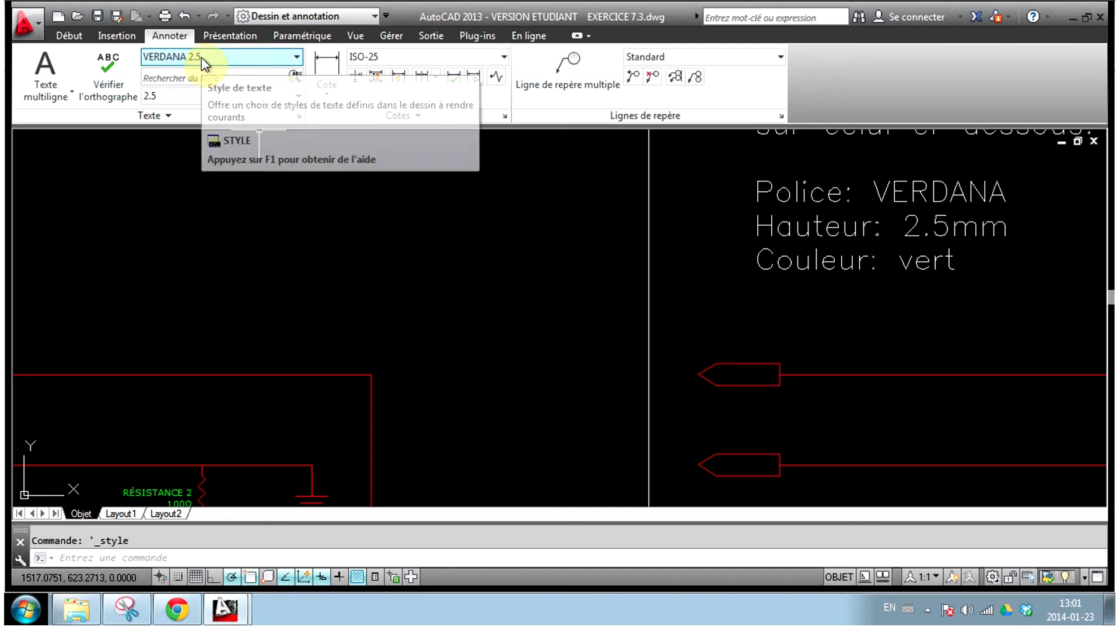
left_click(68, 36)
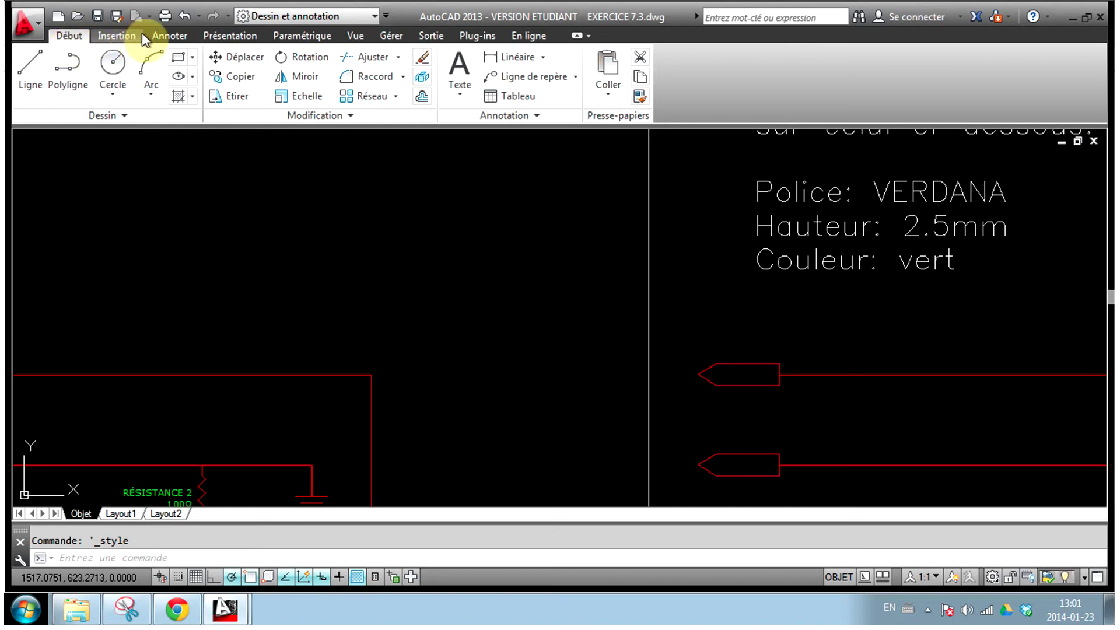
left_click(166, 36)
left_click(42, 95)
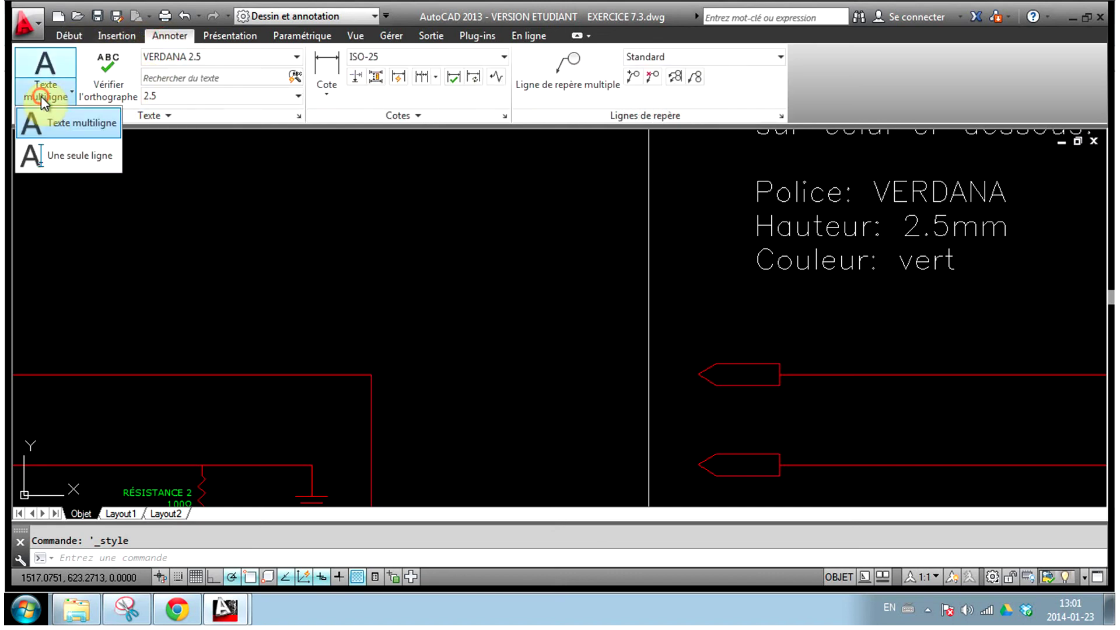
- Draw a multiline text box in the first right-hand connector and type BORNE #1
left_click(58, 125)
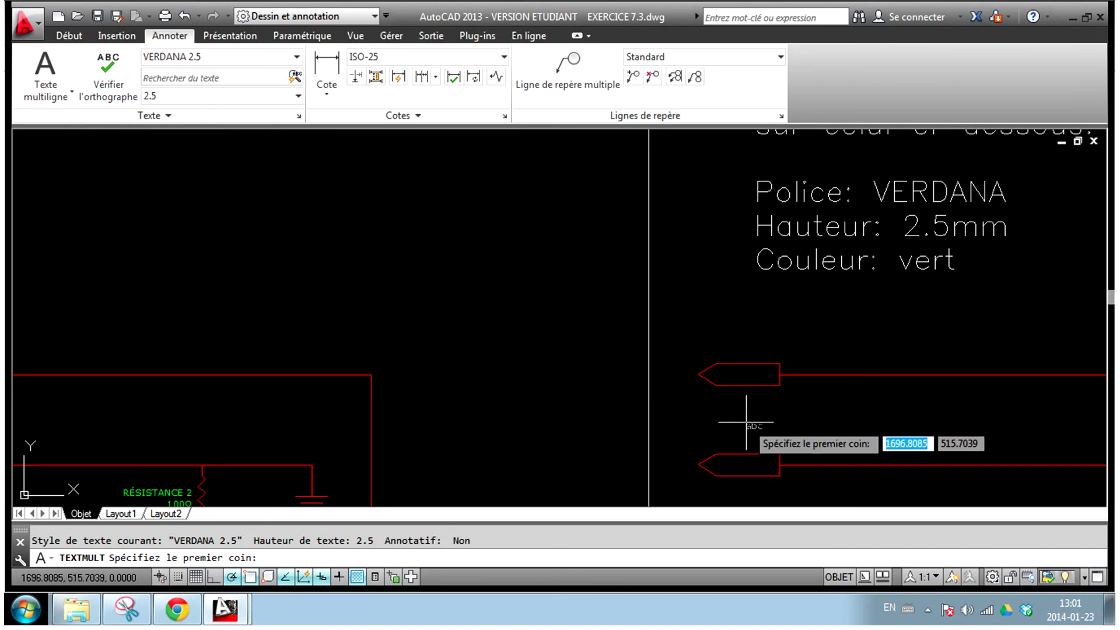
scroll(743, 402, "up", 2)
scroll(743, 388, "up", 2)
scroll(665, 308, "up", 2)
middle_click_drag(670, 305, 531, 321)
left_click(545, 318)
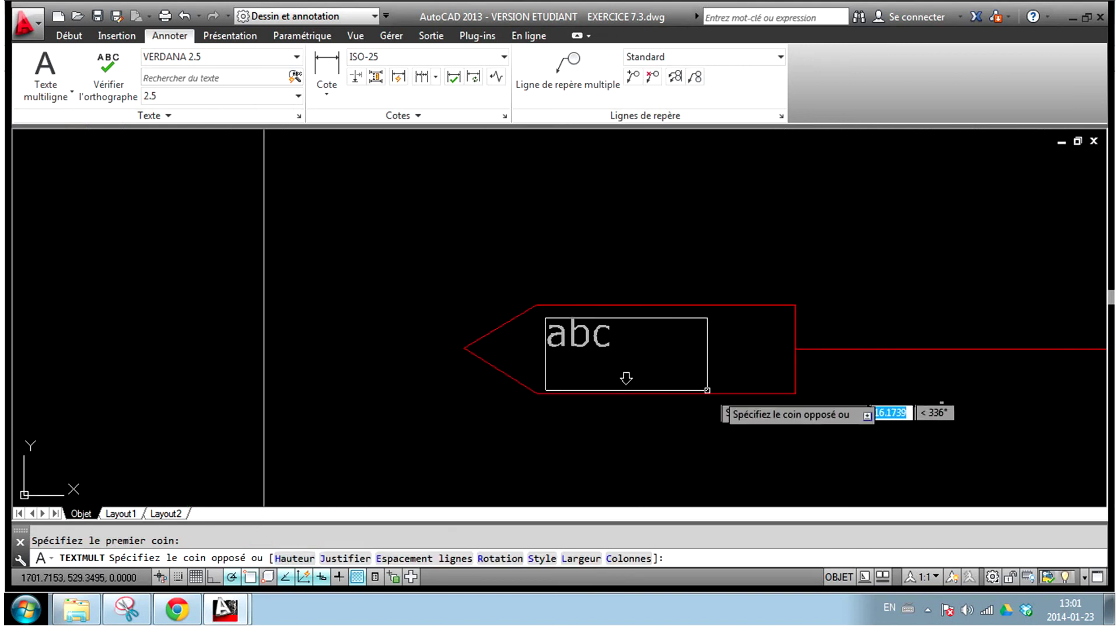
left_click(795, 392)
type("BORNE")
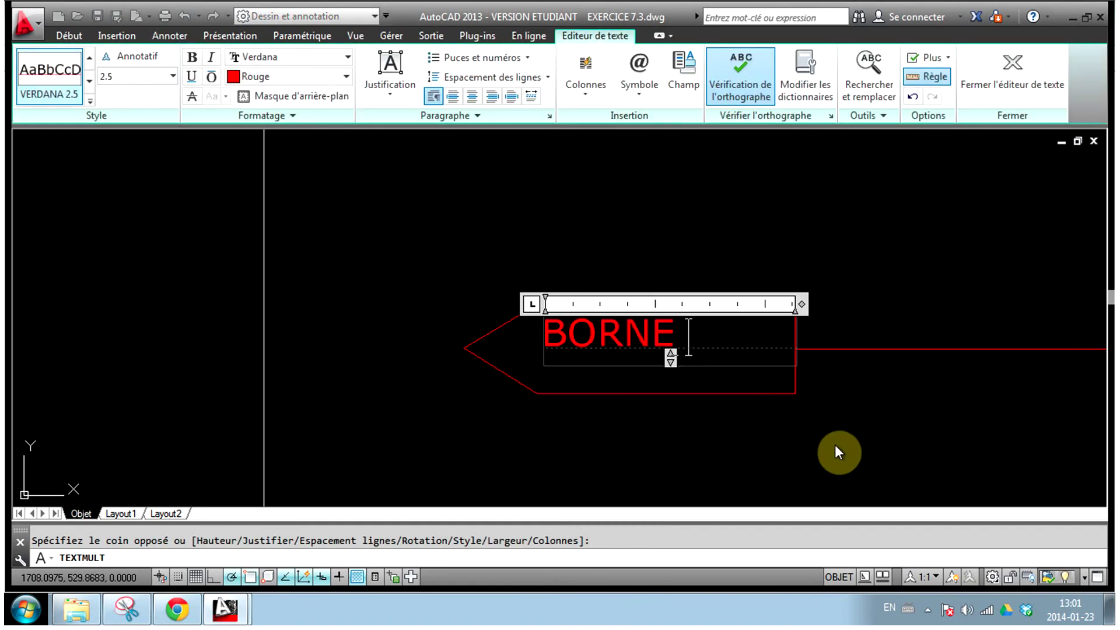
type(" #1")
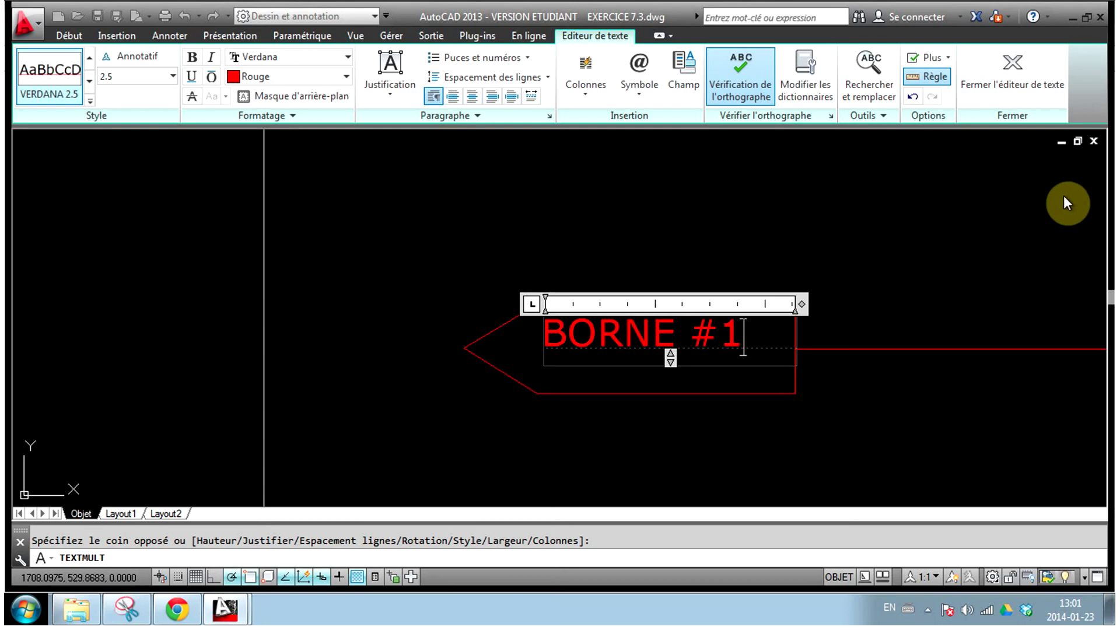
- Select the BORNE #1 text, colour it green, and close the text editor
left_click(335, 74)
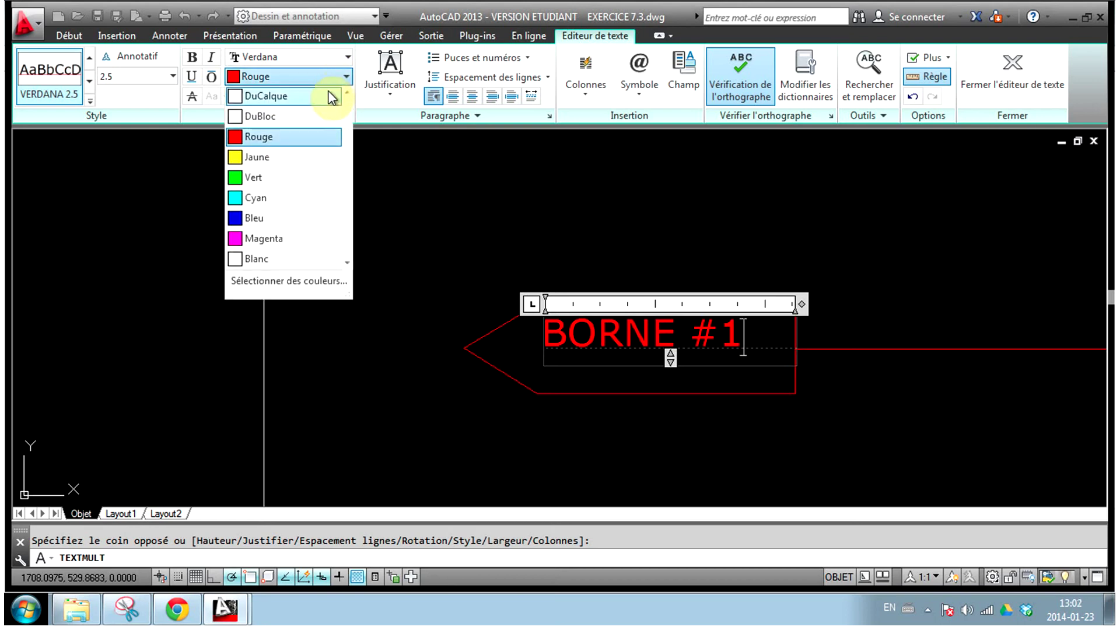
left_click(296, 179)
left_click_drag(758, 333, 544, 348)
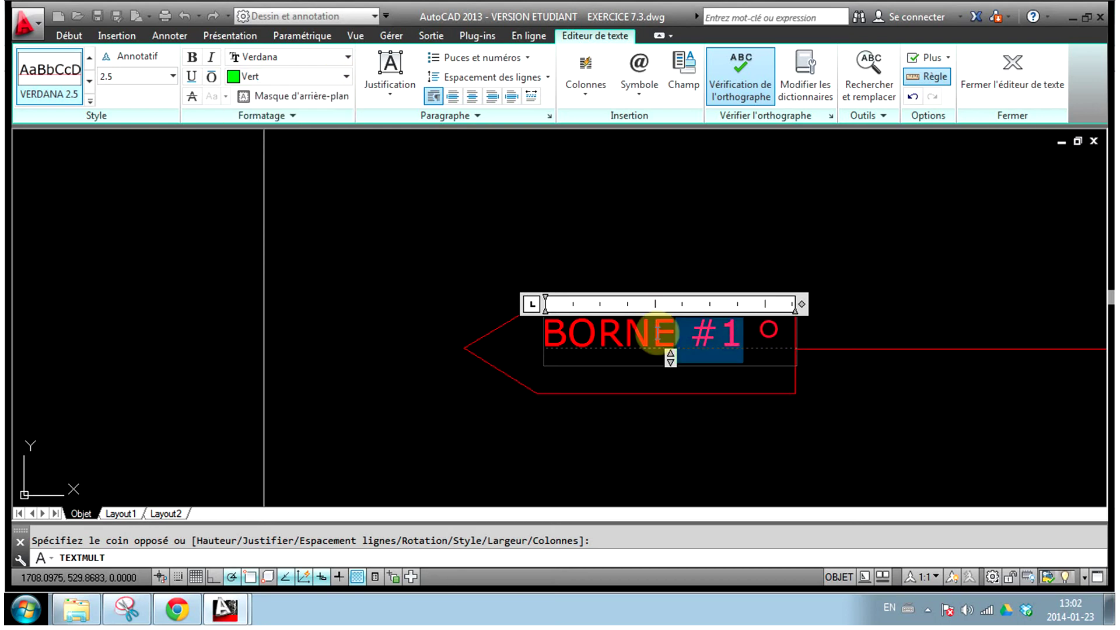
left_click(269, 77)
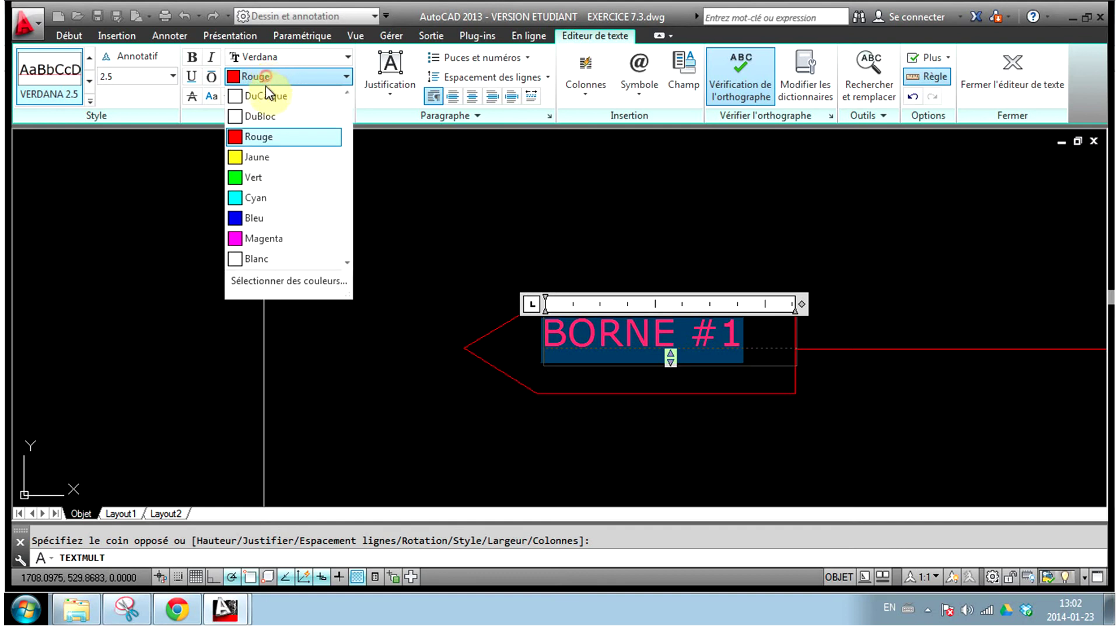
left_click(274, 177)
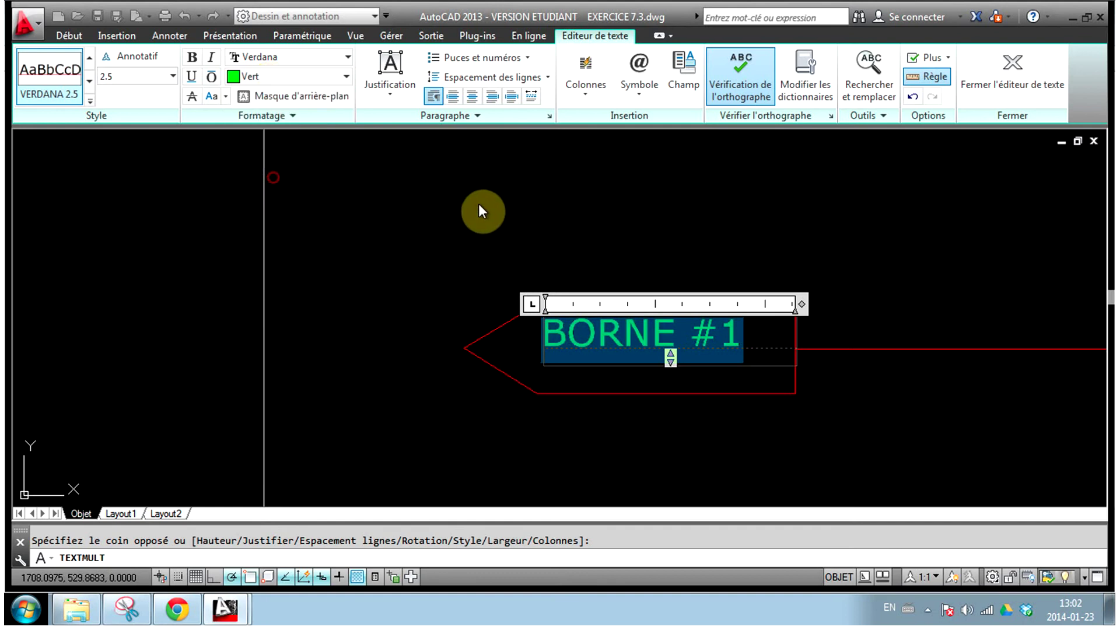
left_click(1016, 73)
scroll(878, 271, "down", 4)
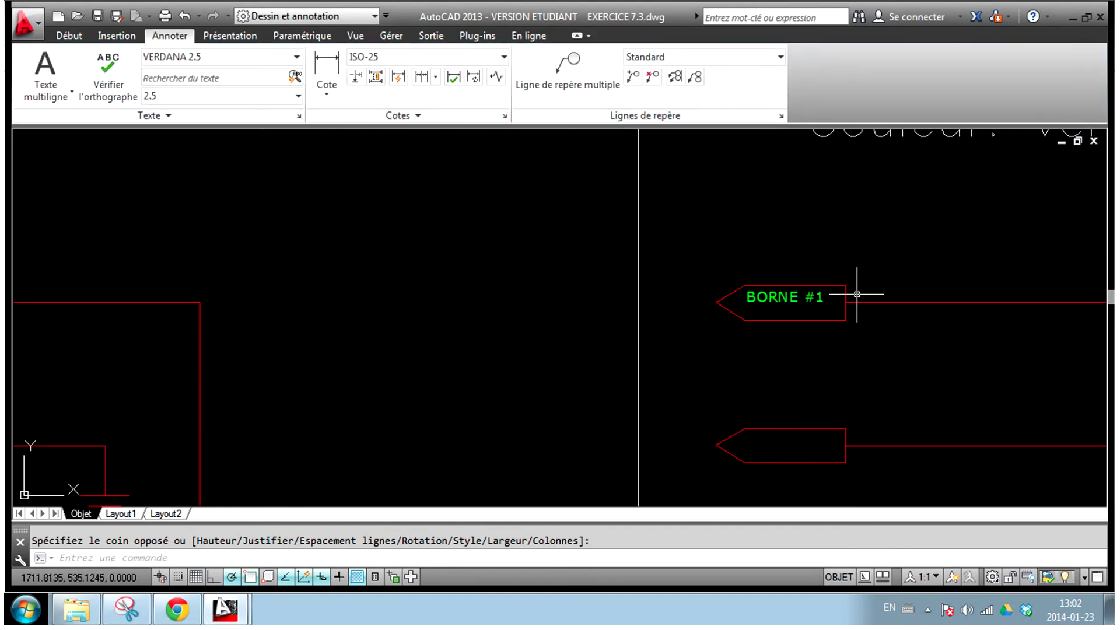
left_click(35, 73)
- Box the second connector, type the BORNE #2 label, and colour it green
scroll(538, 320, "up", 2)
scroll(538, 320, "up", 2)
scroll(542, 328, "up", 1)
left_click(542, 328)
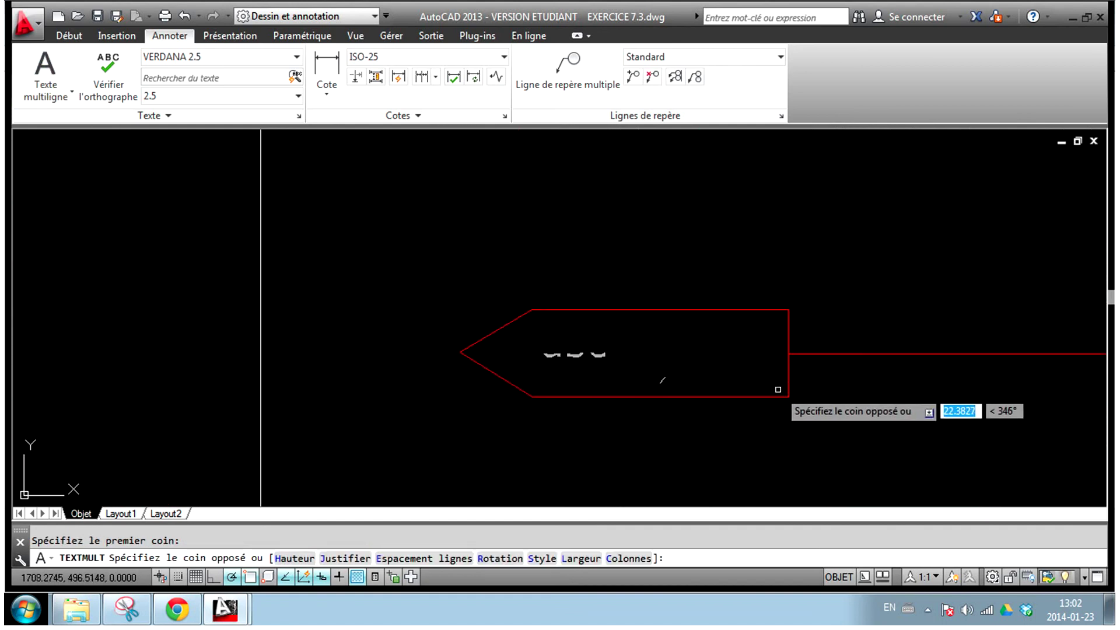
left_click(776, 388)
type("OR")
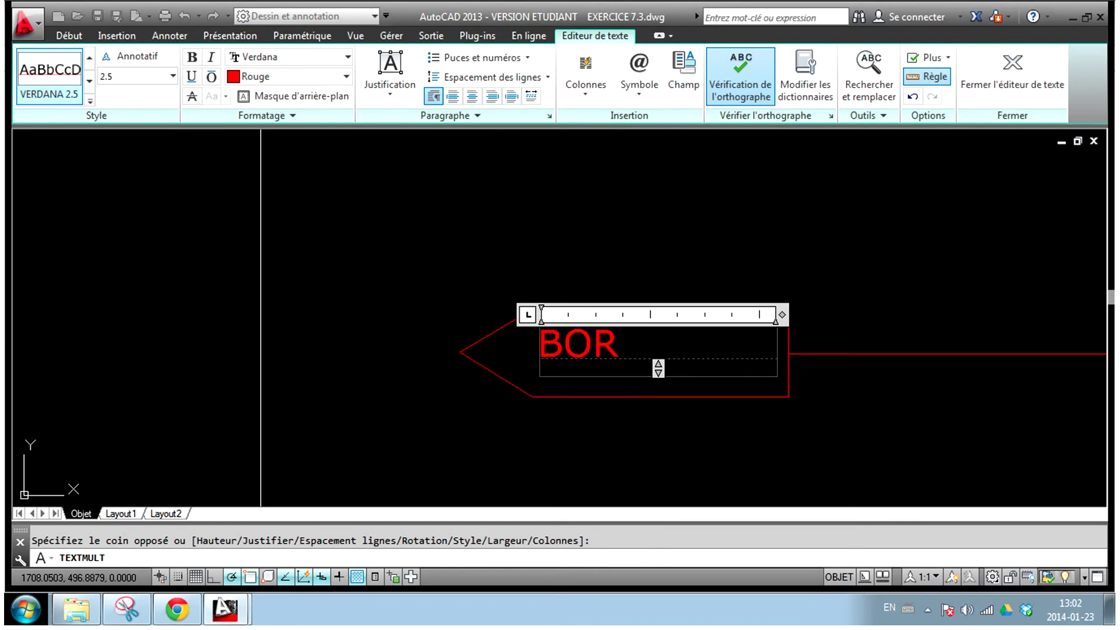
type("NE #2")
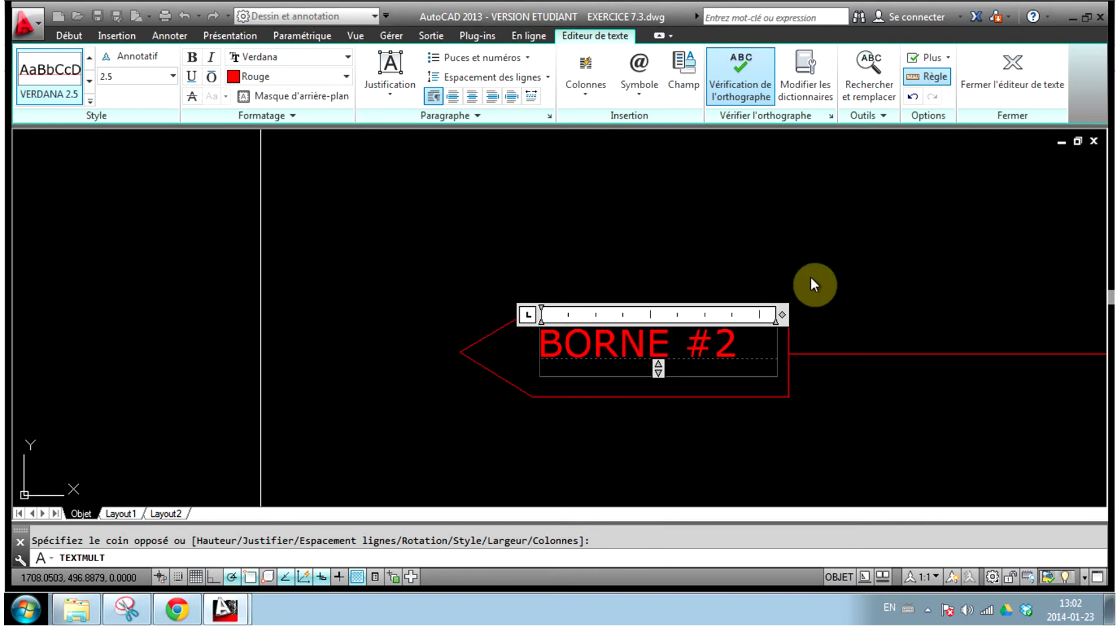
left_click(257, 77)
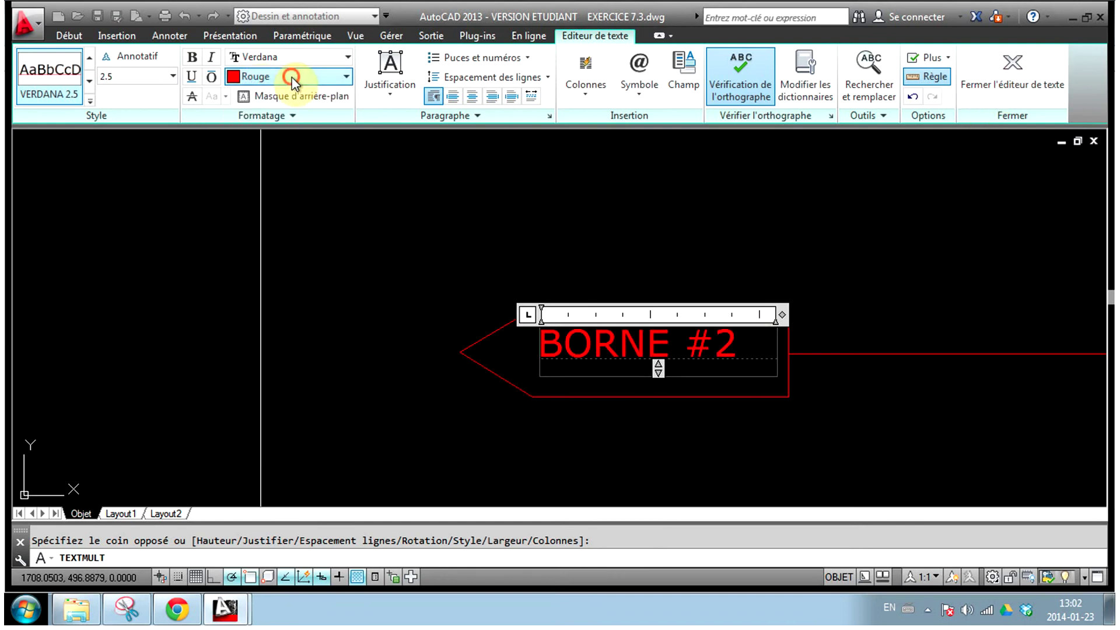
left_click_drag(752, 342, 531, 344)
left_click(266, 73)
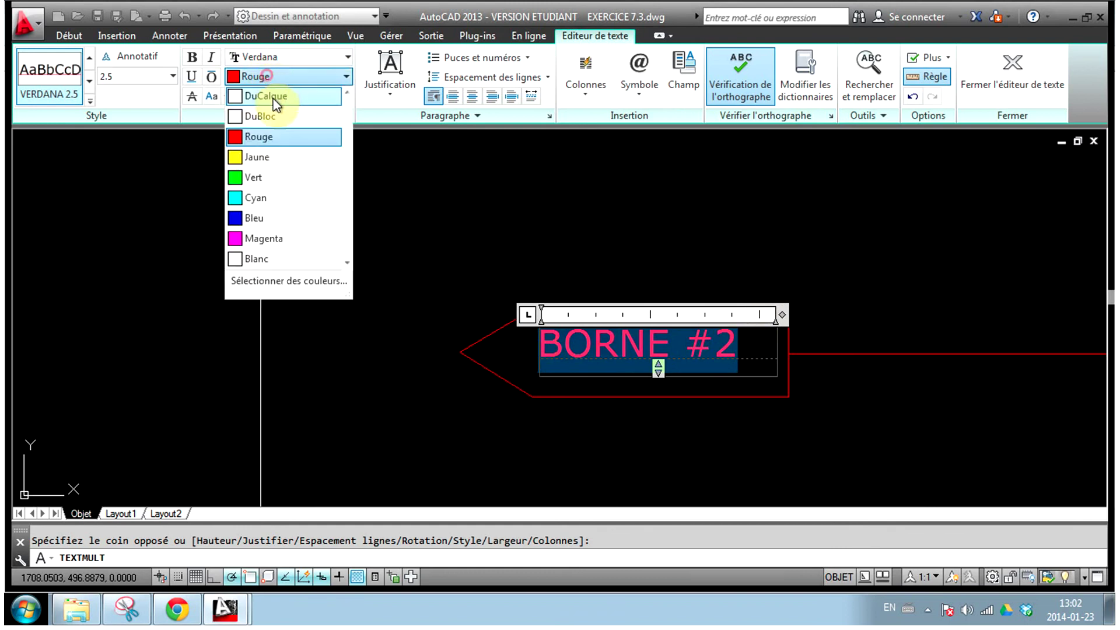
left_click(273, 175)
left_click(1030, 81)
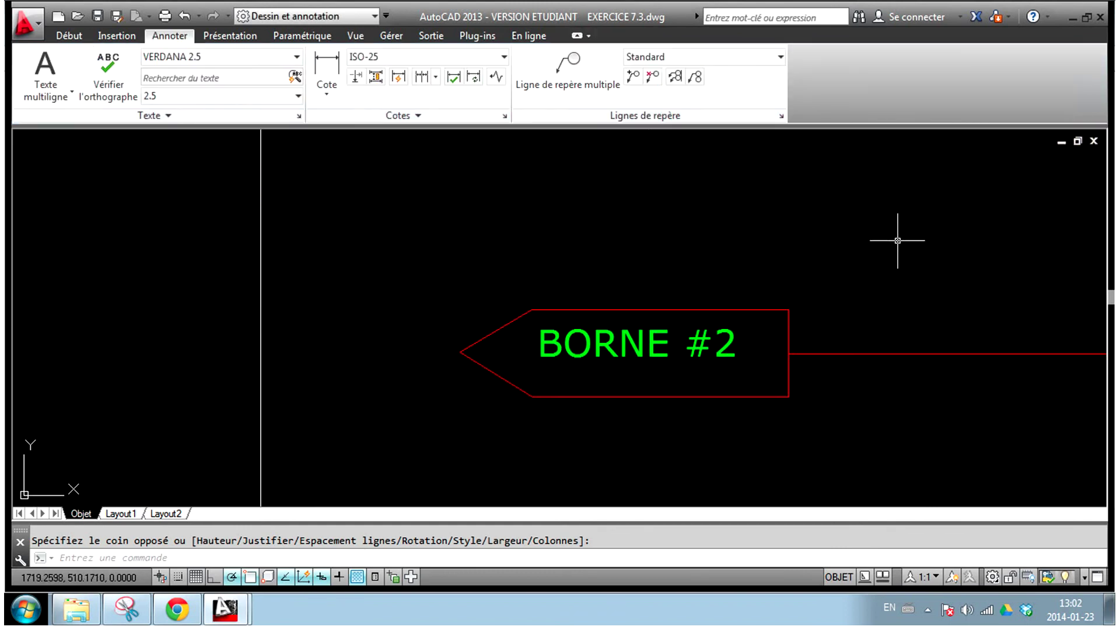
scroll(896, 241, "down", 7)
- Pan over the original's NOTES box, Transistor 2 and BORNE #7, then return to the copy's top connectors
key("Escape")
middle_click_drag(909, 258, 880, 237)
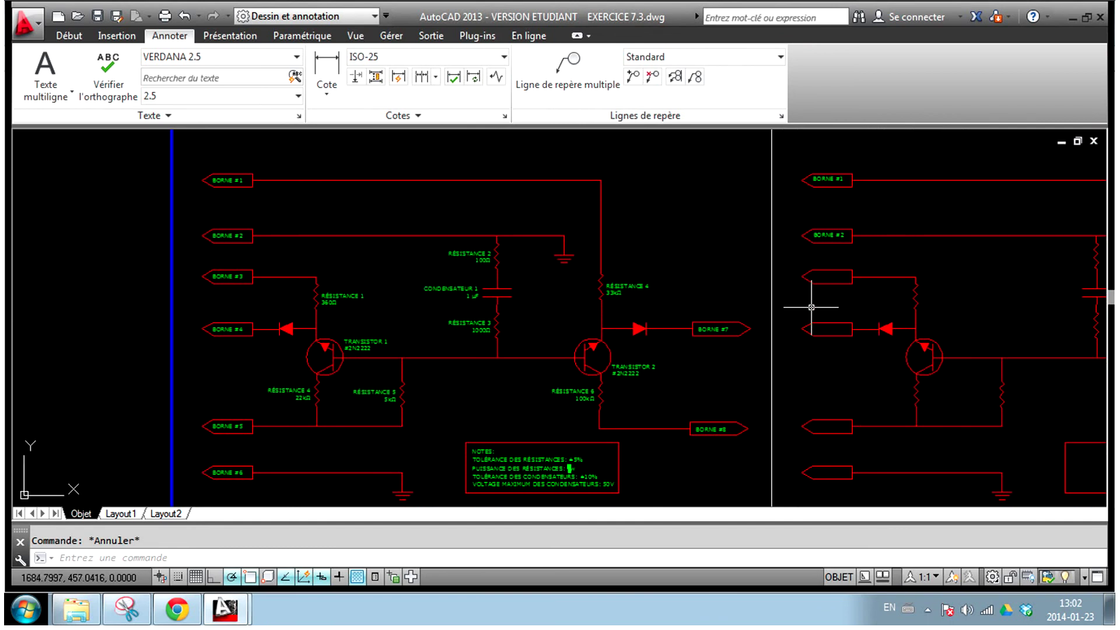
middle_click_drag(811, 307, 668, 238)
scroll(400, 370, "up", 3)
scroll(415, 377, "up", 2)
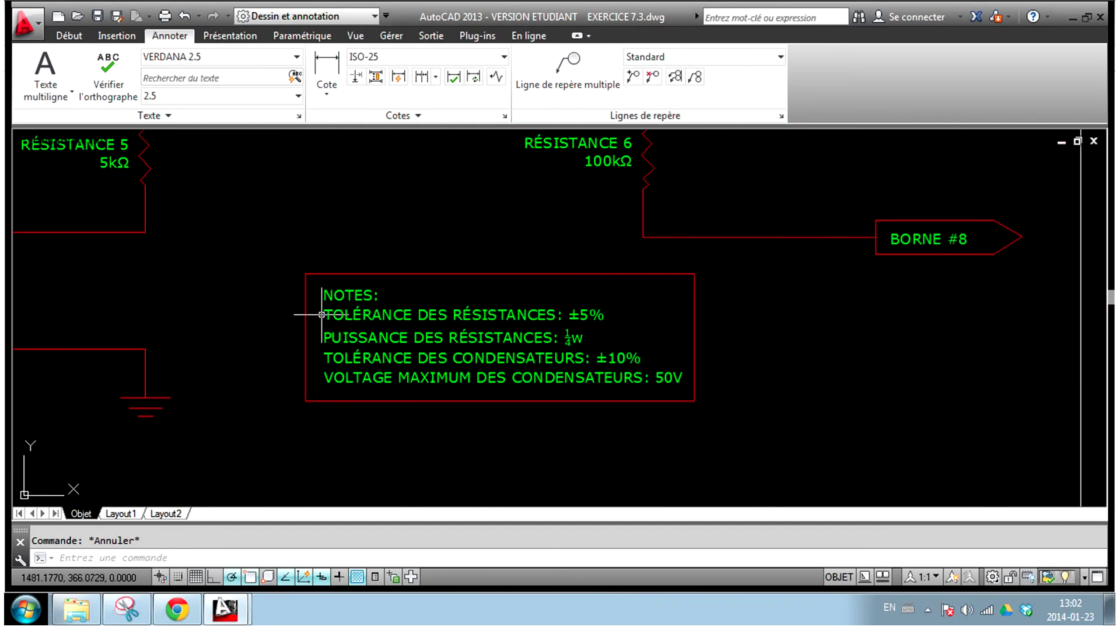
middle_click_drag(758, 310, 730, 402)
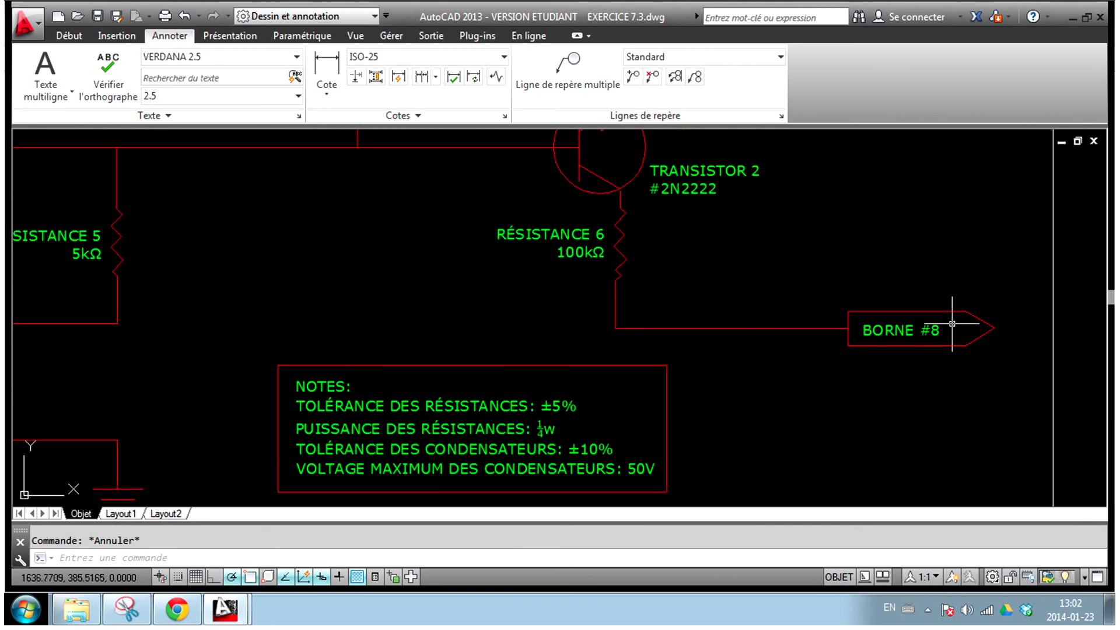
middle_click_drag(690, 270, 670, 338)
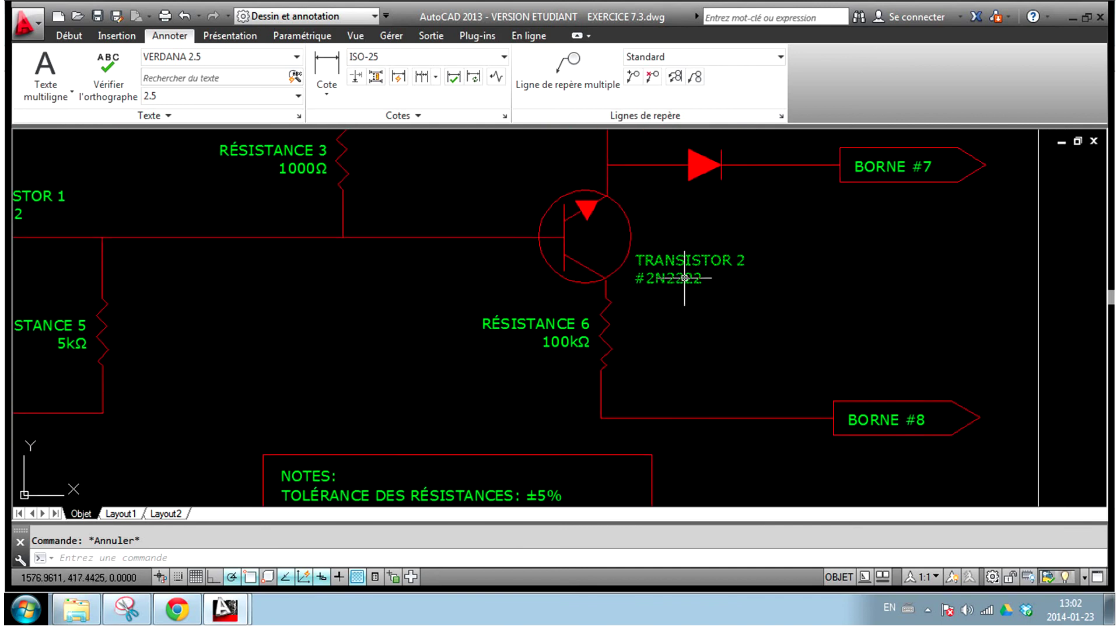
scroll(701, 273, "up", 2)
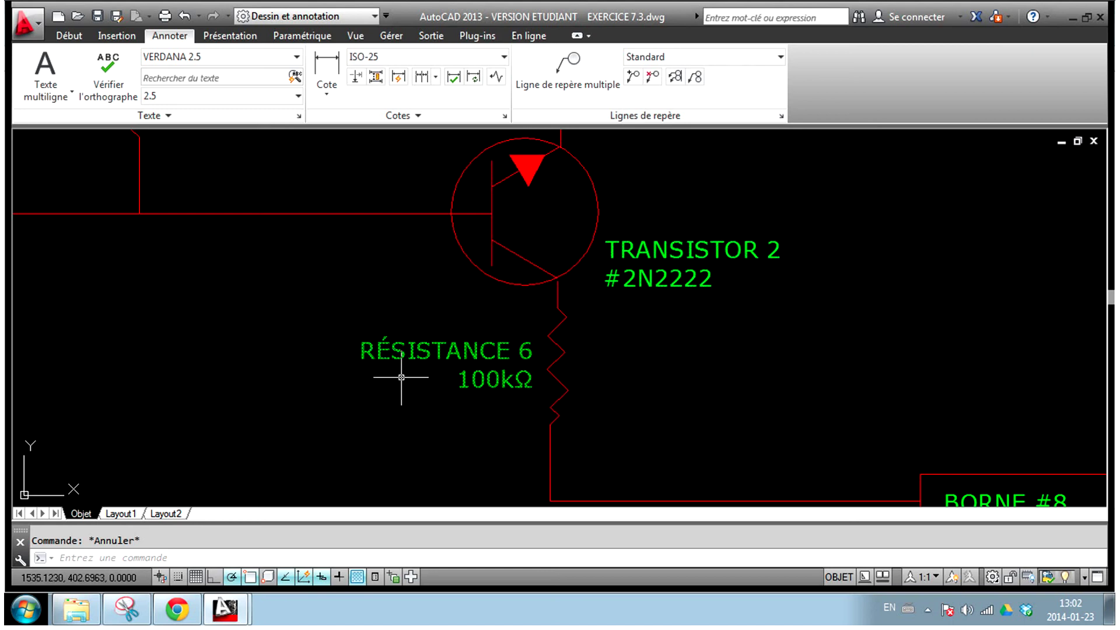
scroll(450, 325, "down", 5)
scroll(545, 257, "down", 5)
middle_click_drag(545, 258, 525, 283)
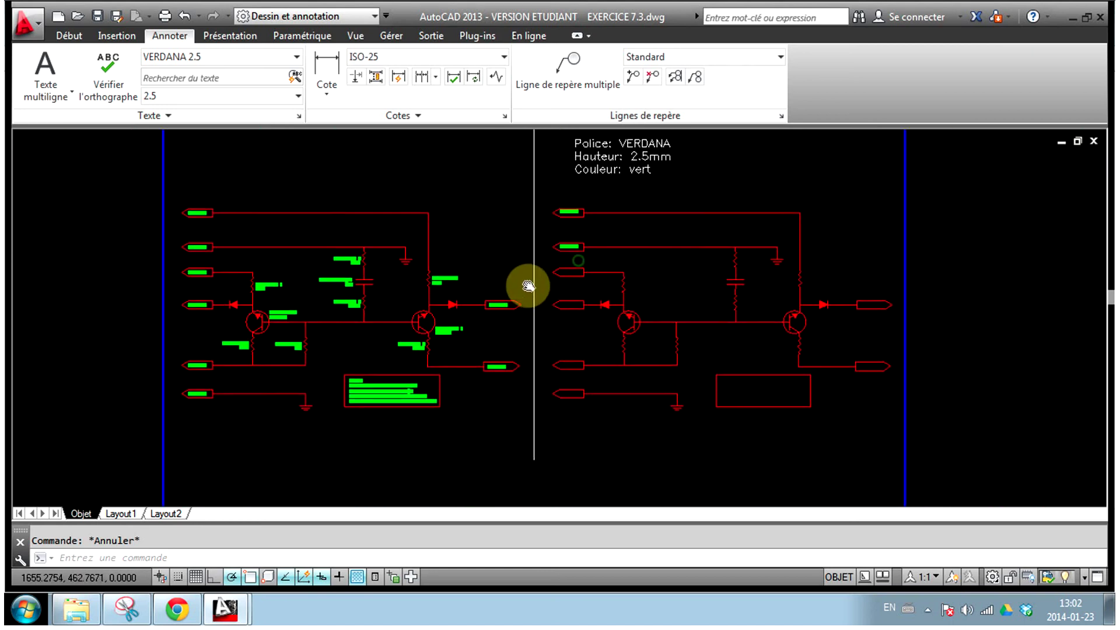
scroll(566, 252, "up", 4)
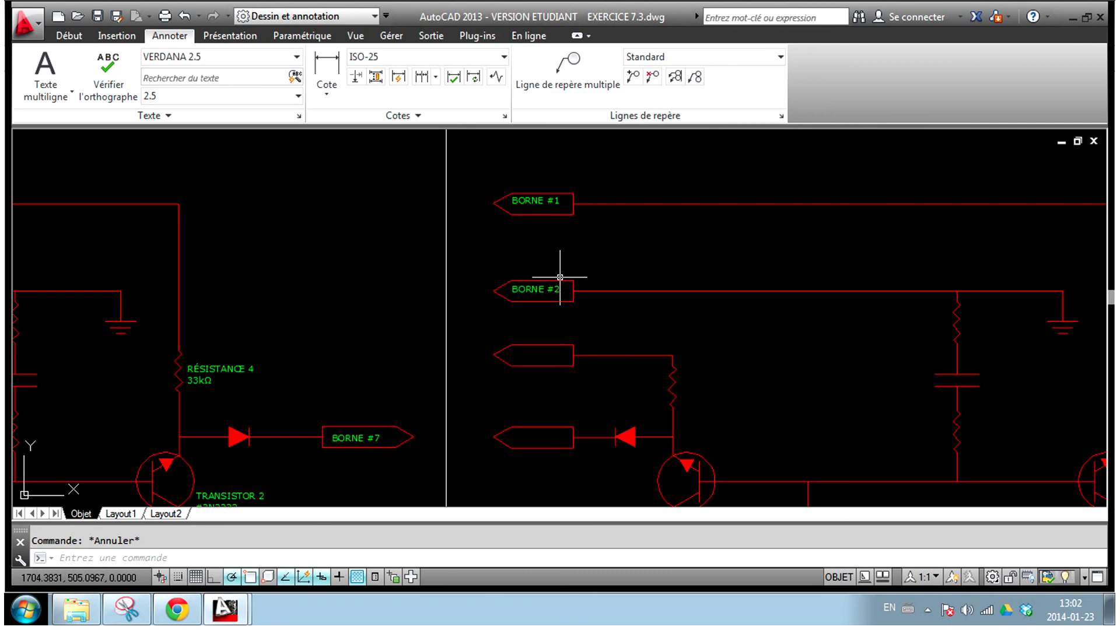
scroll(529, 292, "up", 2)
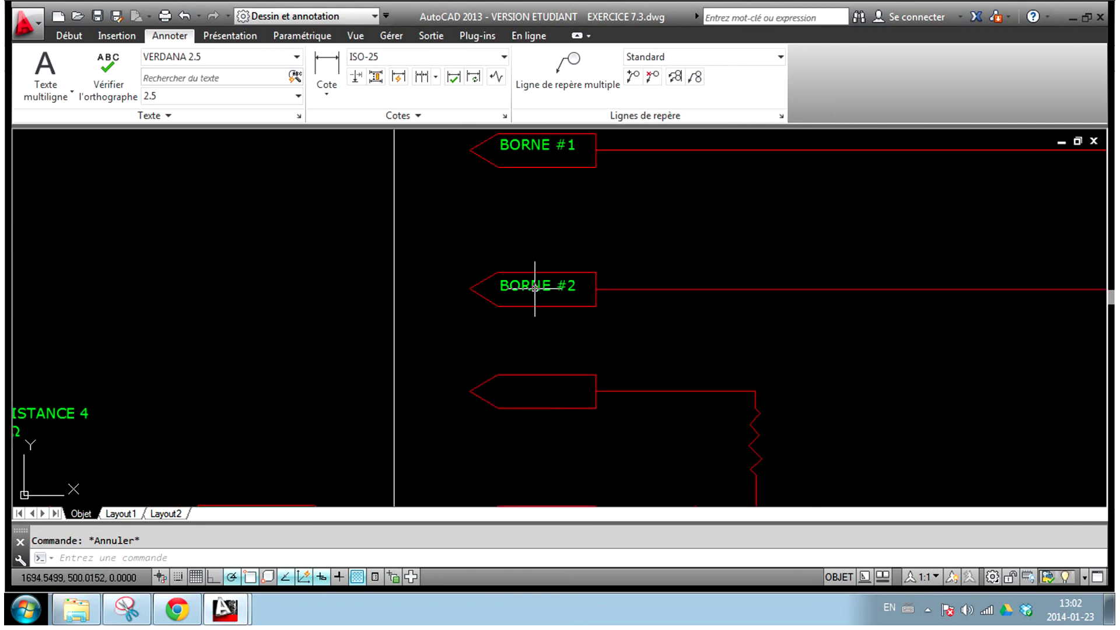
- Start copying the selected BORNE #2 label, picking its base point in the connector
left_click(550, 286)
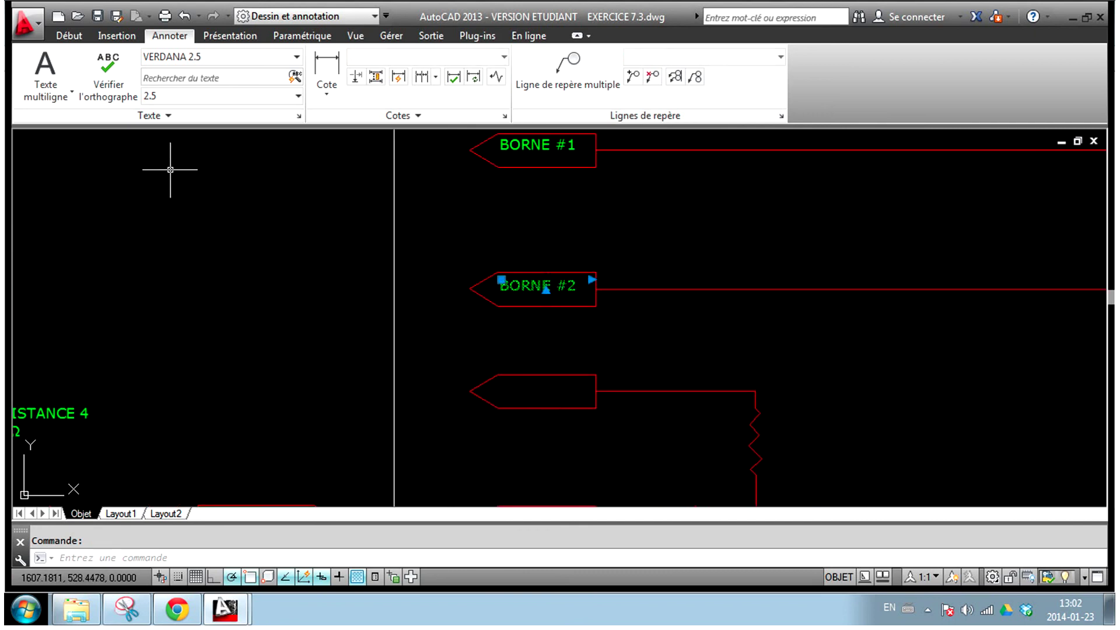
left_click(71, 35)
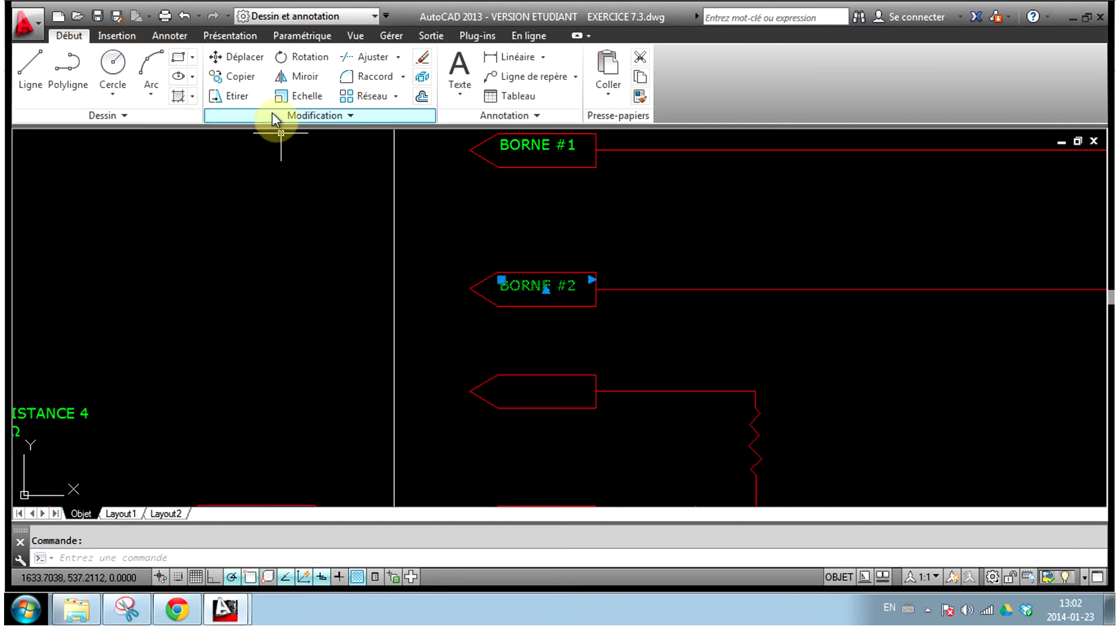
left_click(242, 76)
middle_click_drag(488, 305, 470, 238)
left_click(470, 238)
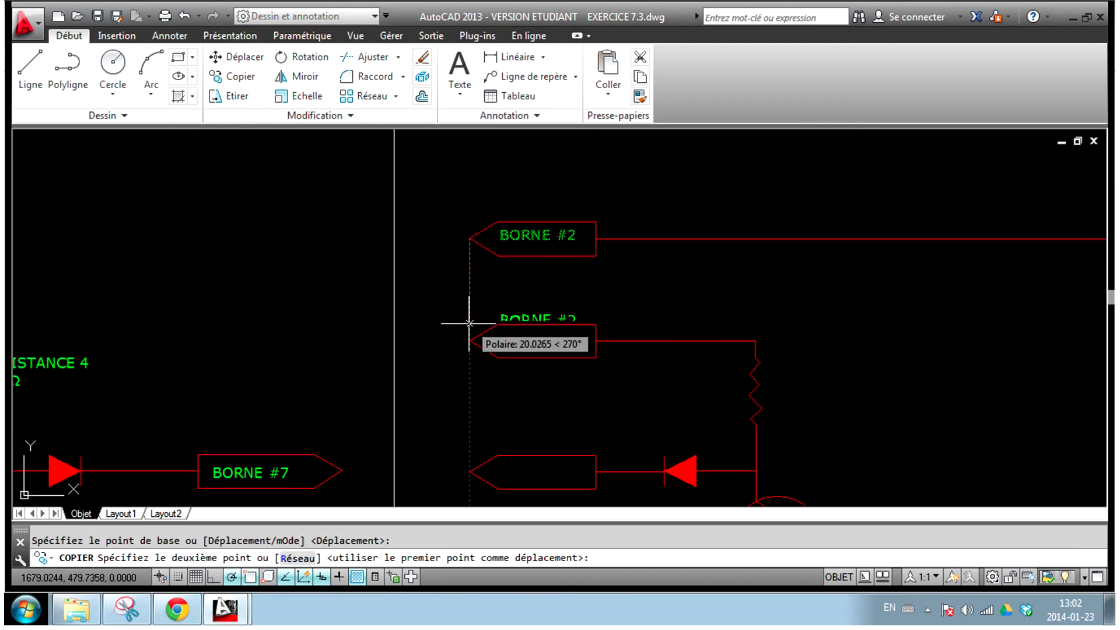
- Place BORNE #2 copies in the lower left-side connectors and end the copy
left_click(470, 341)
middle_click_drag(470, 472, 458, 380)
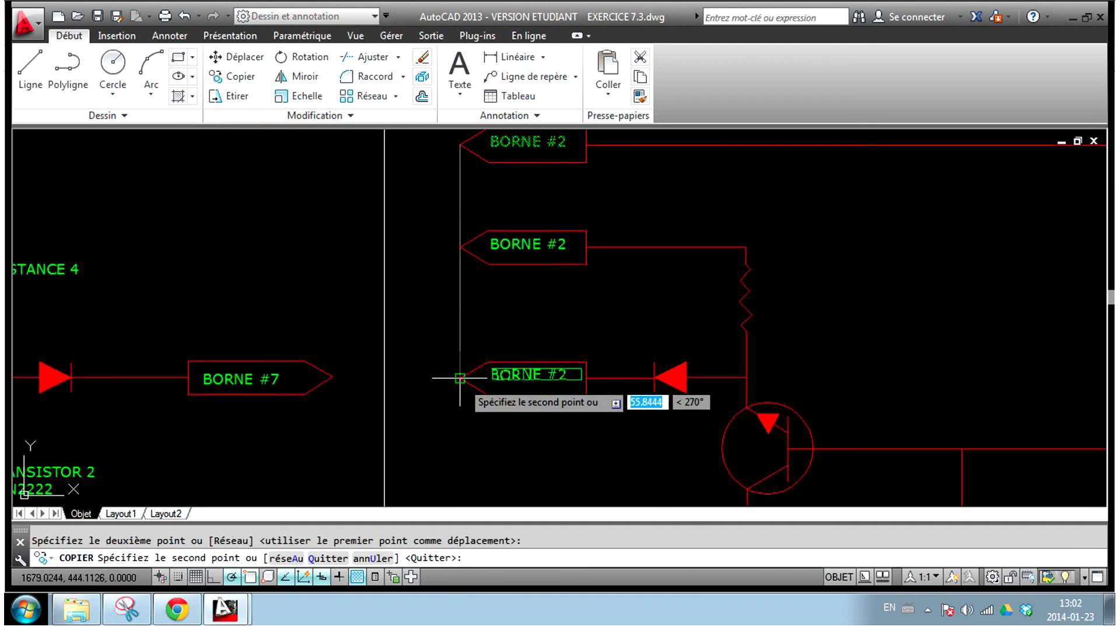
left_click(458, 380)
scroll(458, 380, "down", 2)
scroll(441, 343, "down", 2)
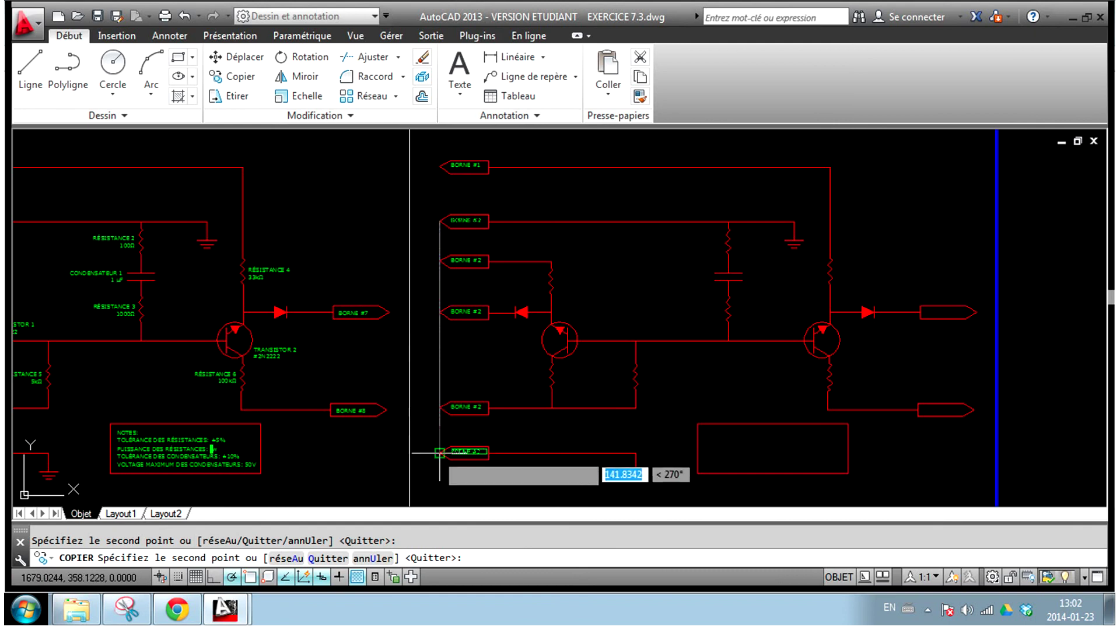
middle_click_drag(437, 470, 434, 370)
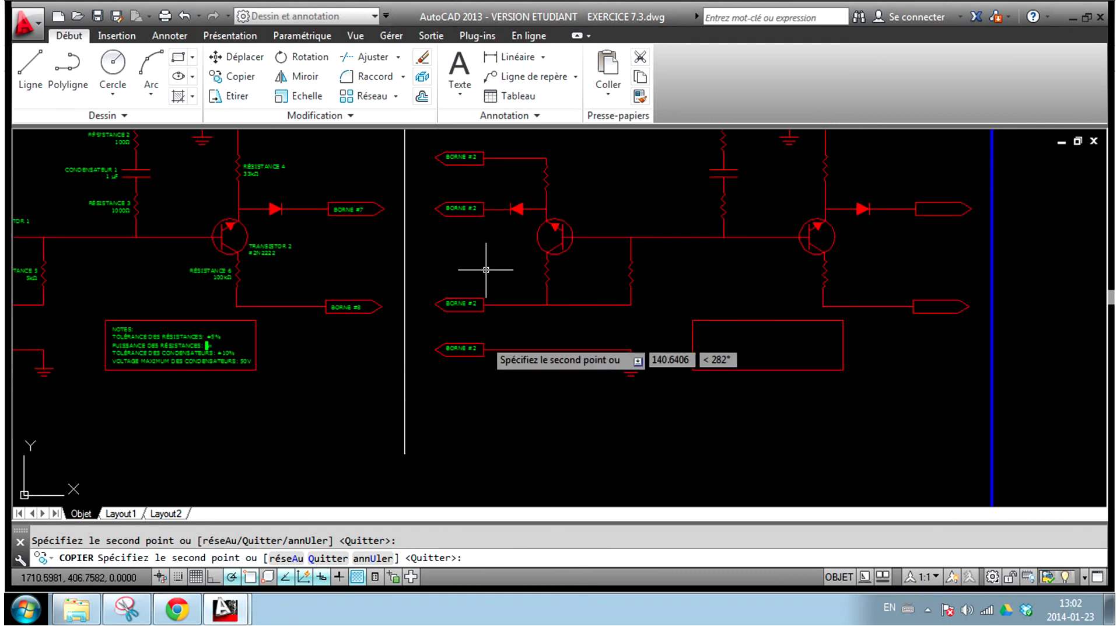
key("Escape")
scroll(446, 318, "up", 1)
scroll(450, 270, "up", 1)
scroll(450, 270, "up", 2)
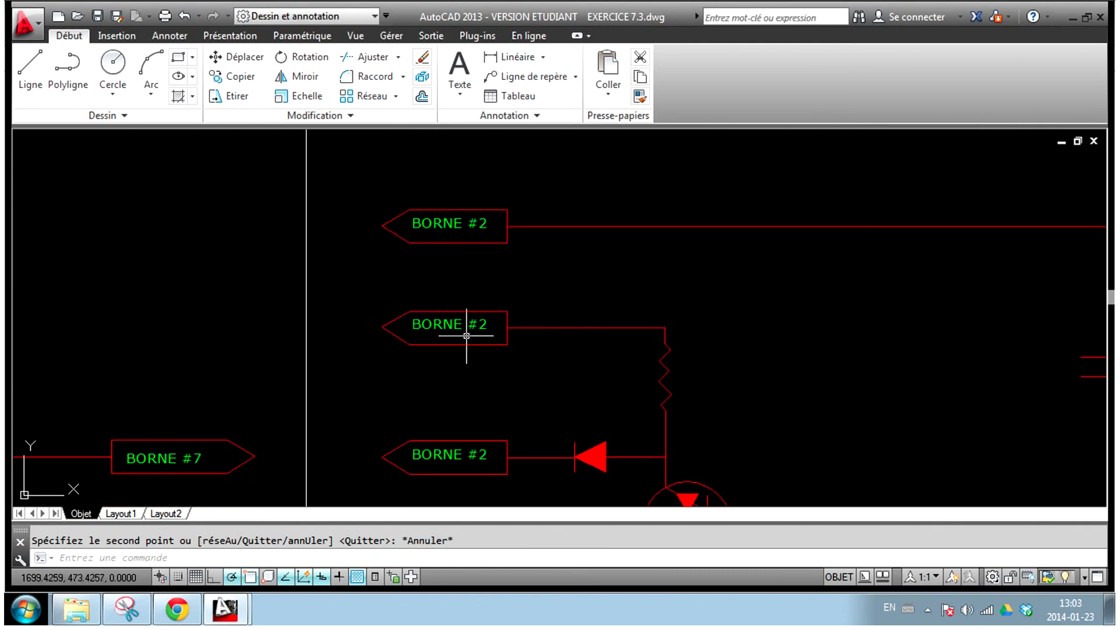
- Renumber the first two copied labels to BORNE #3 and BORNE #4
double_click(499, 330)
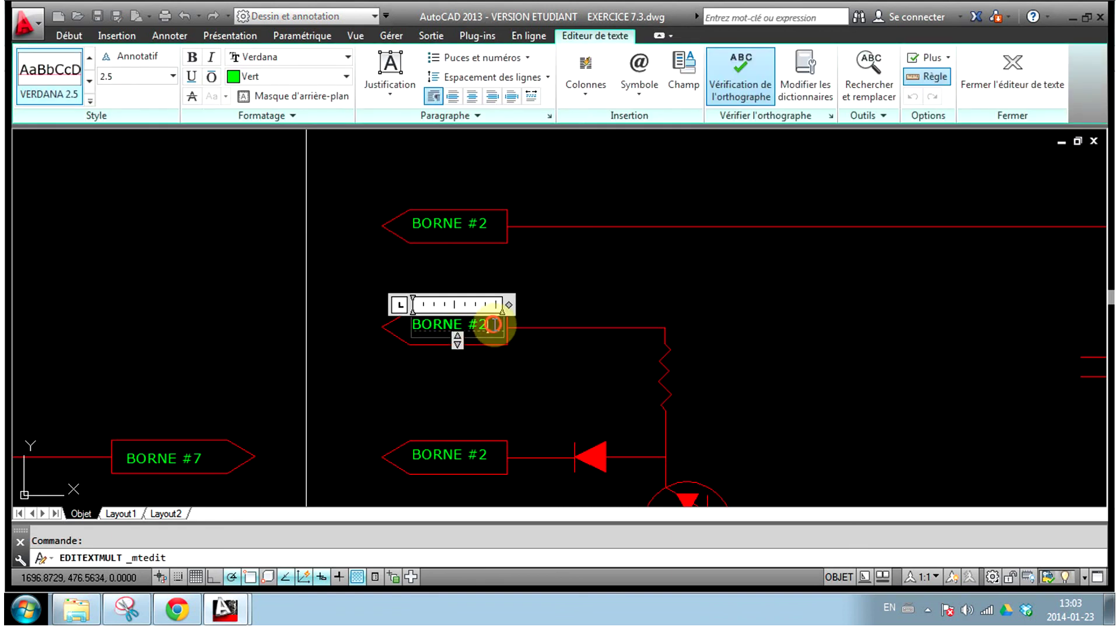
type("3")
left_click(532, 342)
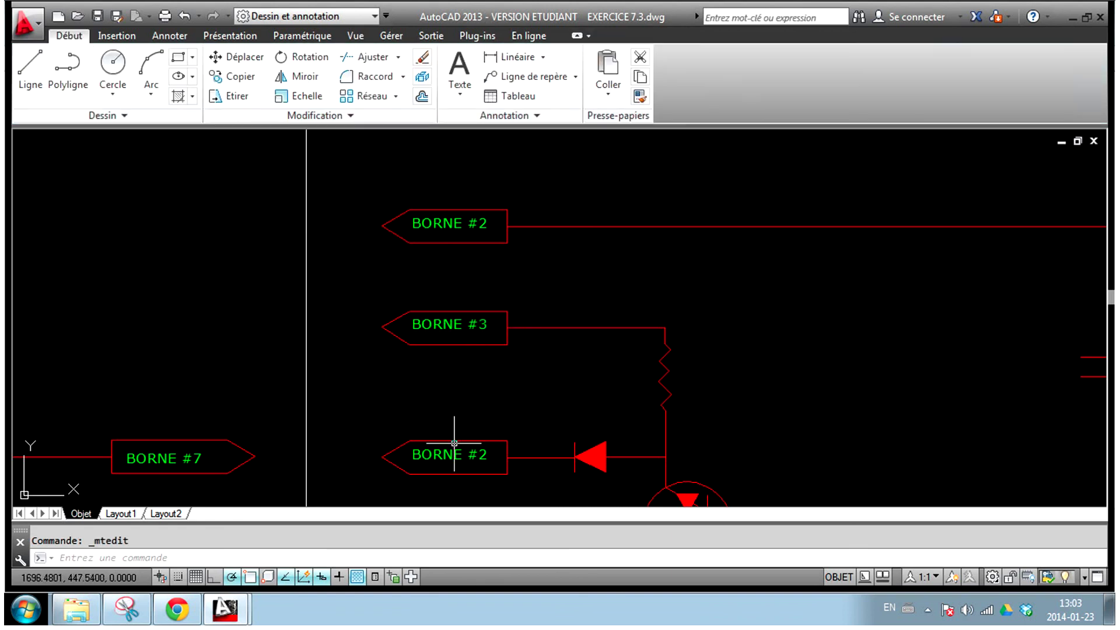
double_click(453, 454)
left_click(491, 454)
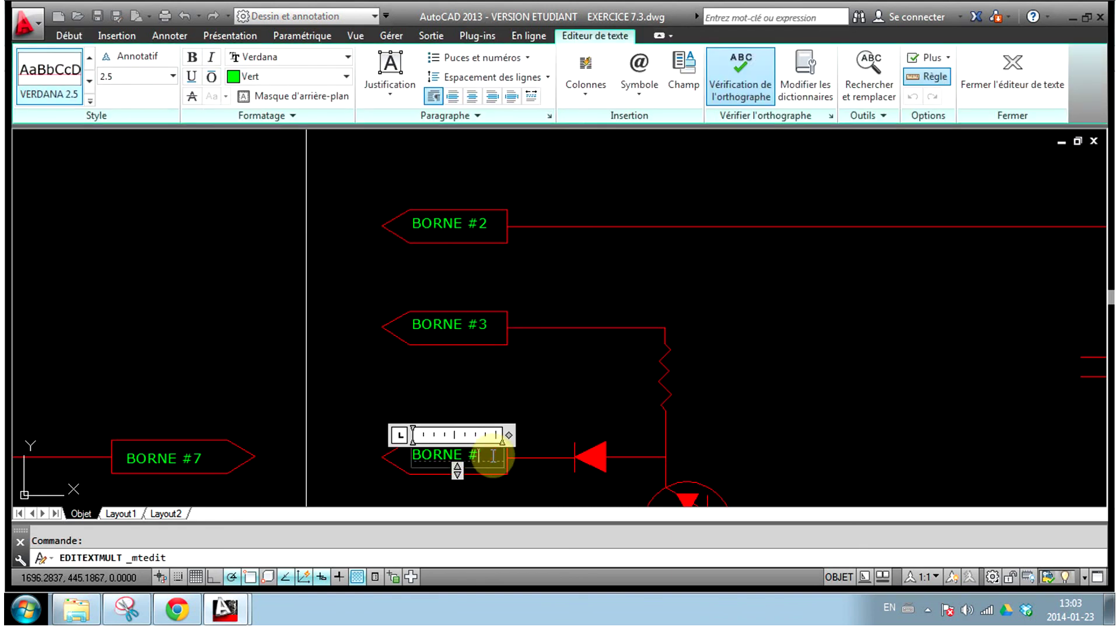
type("4")
left_click(545, 400)
- Renumber the bottom two labels to BORNE #5 and BORNE #6
mouse_move(492, 453)
middle_mouse_down()
mouse_move(447, 408)
mouse_move(435, 218)
middle_mouse_up()
double_click(447, 318)
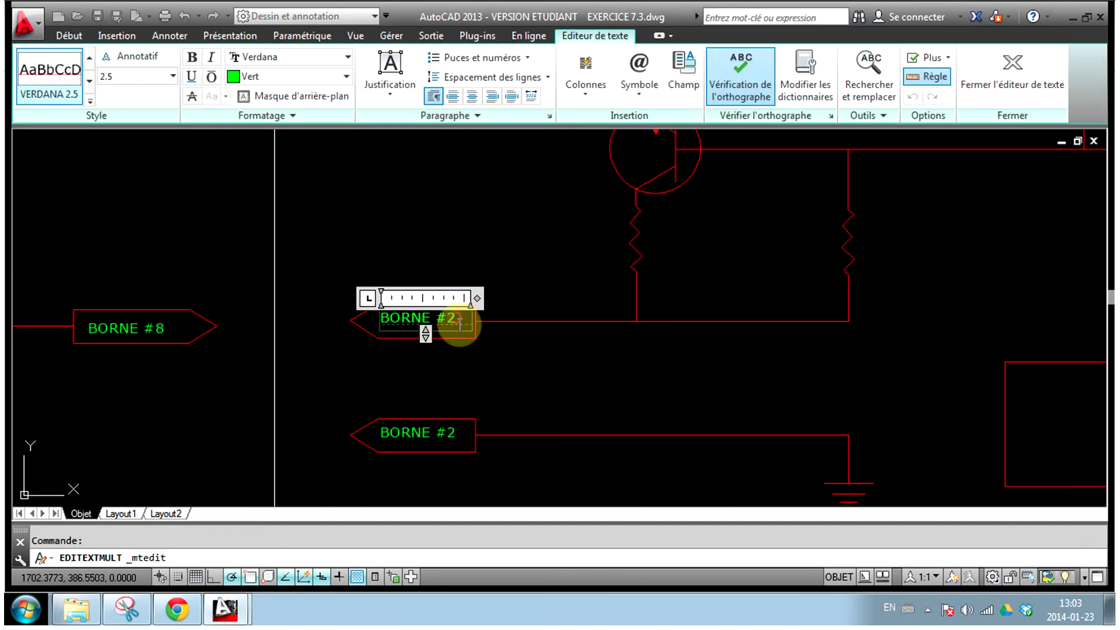
type("5")
left_click(492, 375)
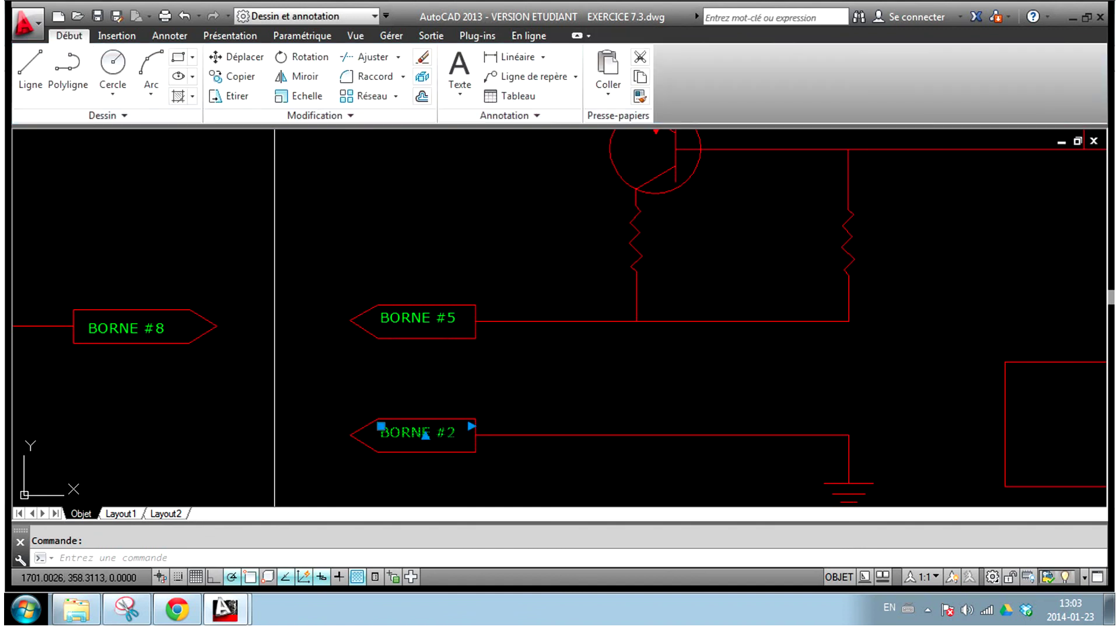
double_click(461, 435)
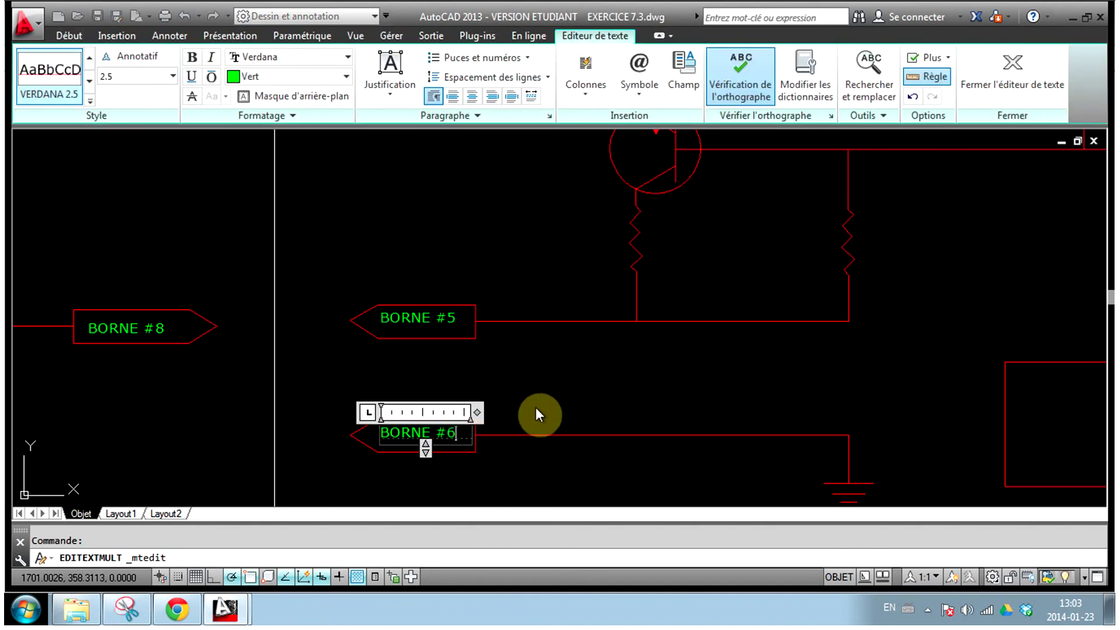
left_click(549, 373)
key("Escape")
scroll(546, 331, "down", 1)
middle_click_drag(518, 235, 500, 280)
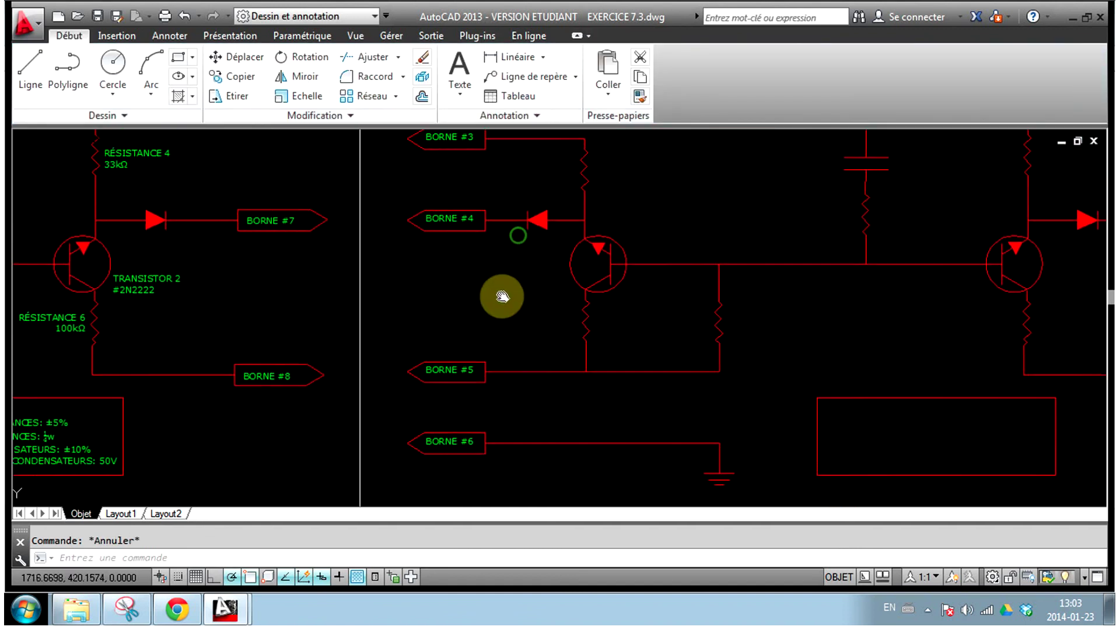
scroll(508, 268, "up", 1)
scroll(471, 221, "up", 1)
middle_click_drag(472, 221, 463, 339)
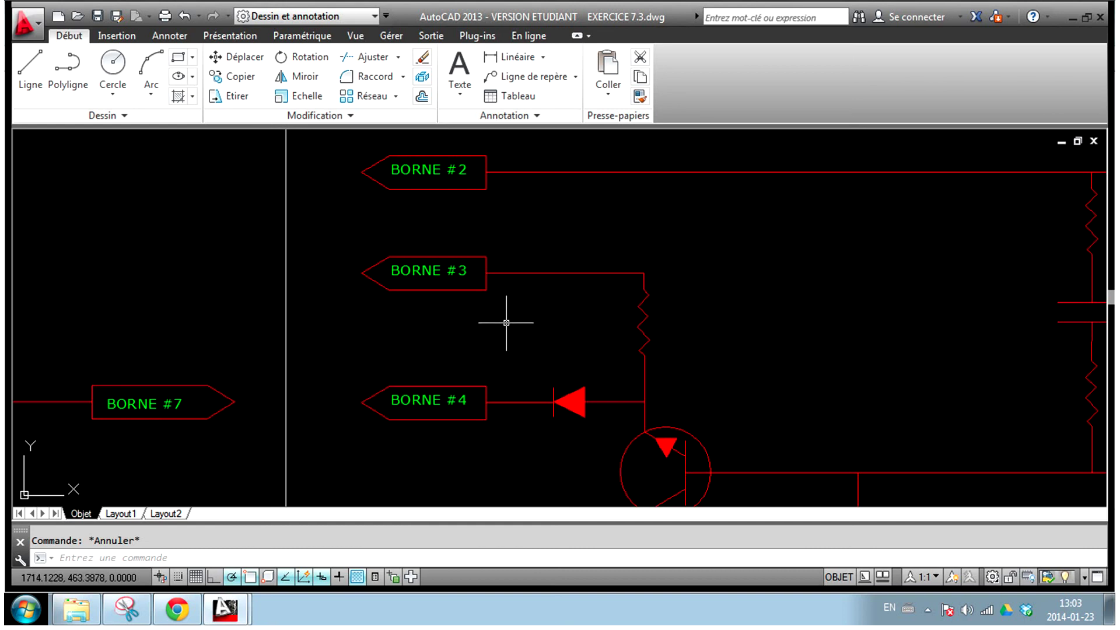
scroll(508, 317, "down", 1)
scroll(510, 315, "down", 1)
middle_click_drag(540, 307, 509, 293)
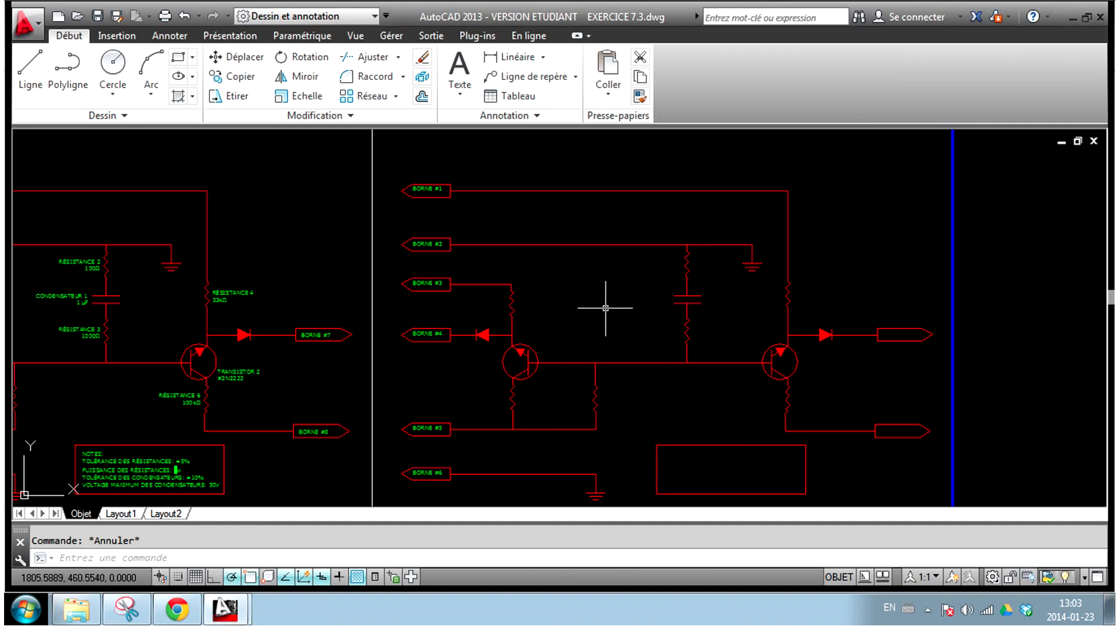
middle_click_drag(564, 365, 725, 318)
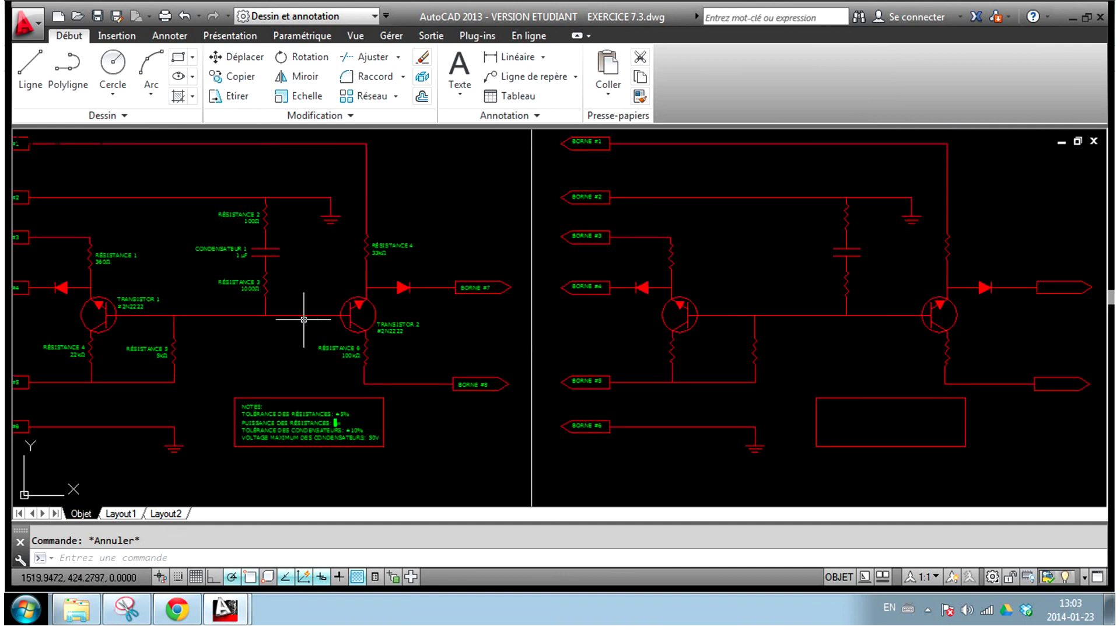
scroll(286, 308, "up", 1)
scroll(312, 275, "up", 1)
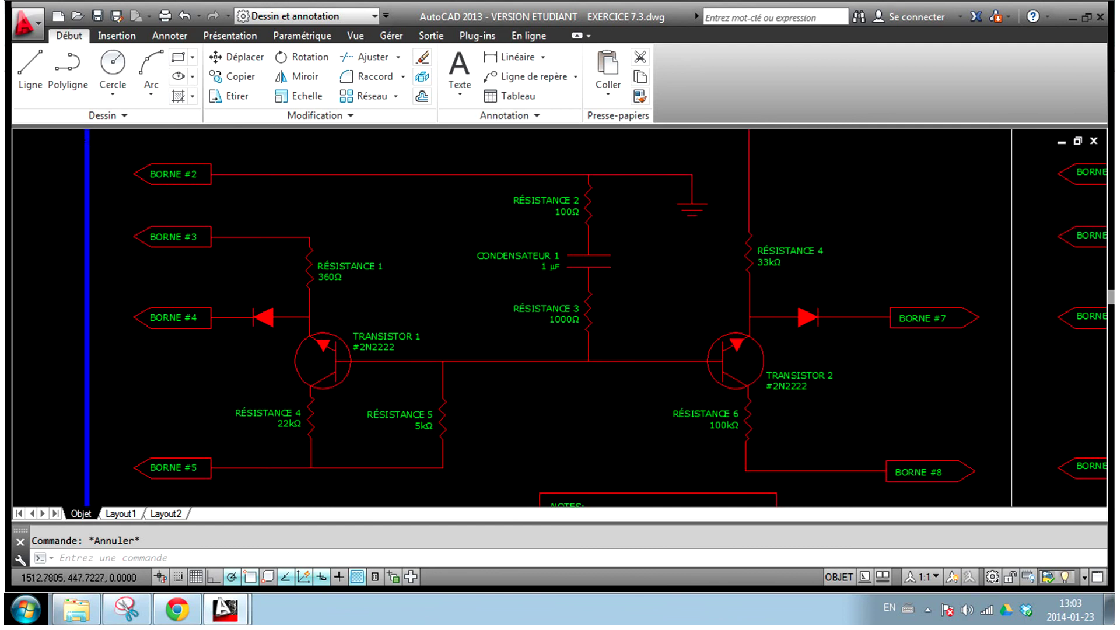
middle_click(639, 308)
middle_click(639, 308)
mouse_move(692, 316)
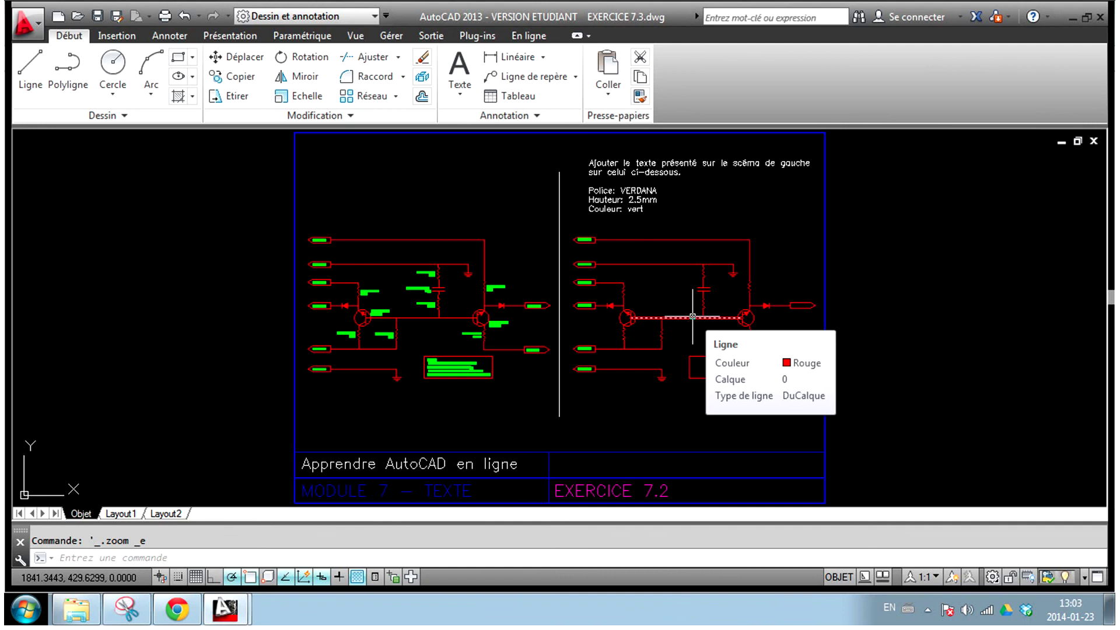